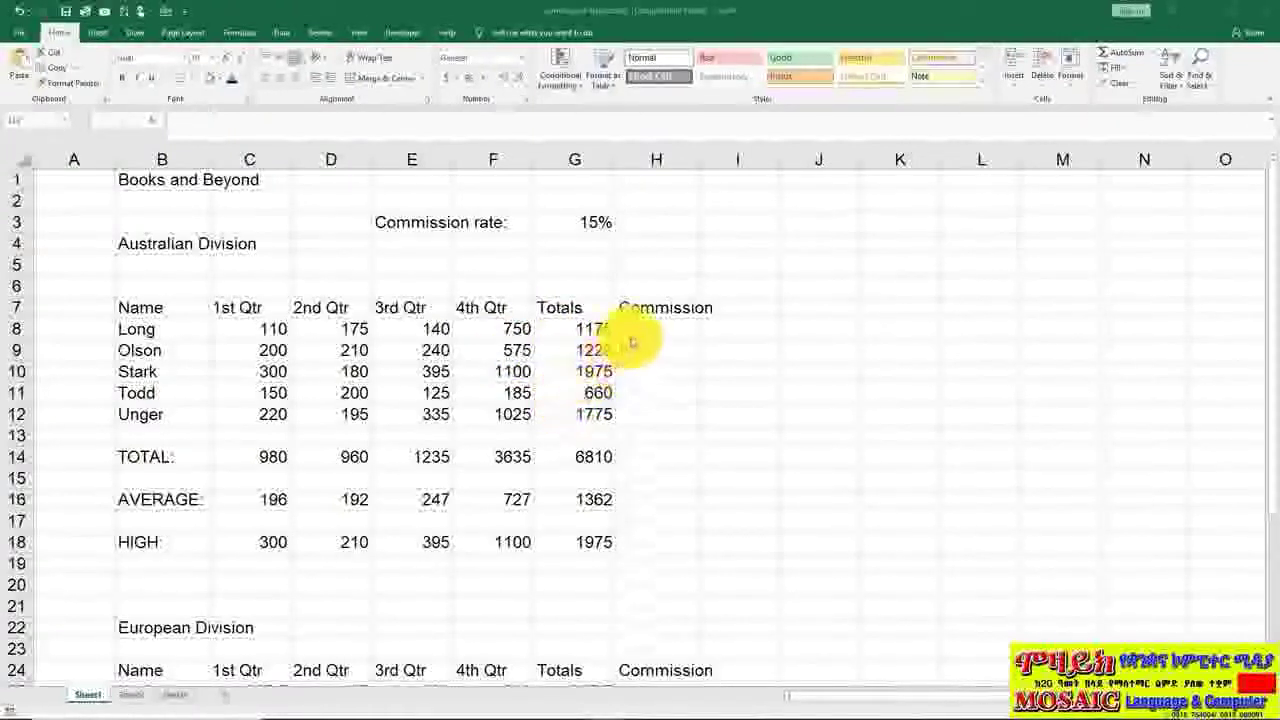
- Examine the SUM formulas behind the Australian Division's row totals in G8:G12 and the 1st Qtr total in C14
{"action": "left_click", "coordinate": [647, 329]}
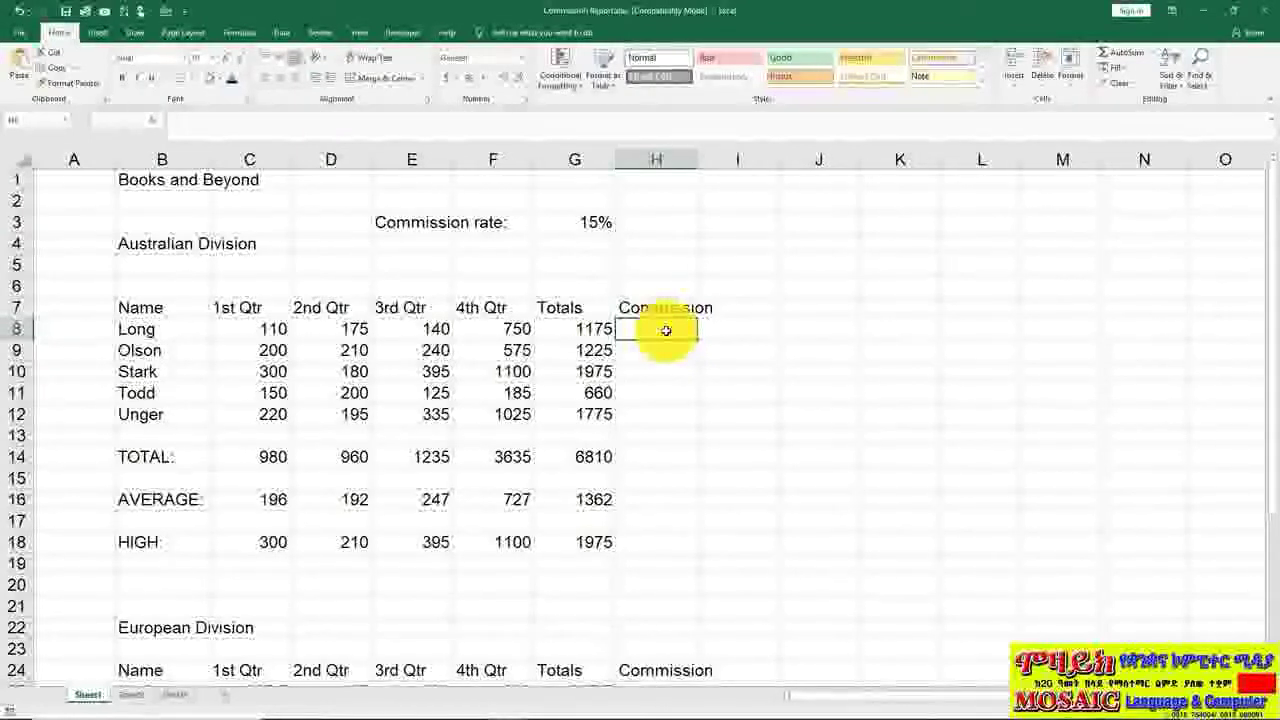
{"action": "left_click", "coordinate": [586, 331]}
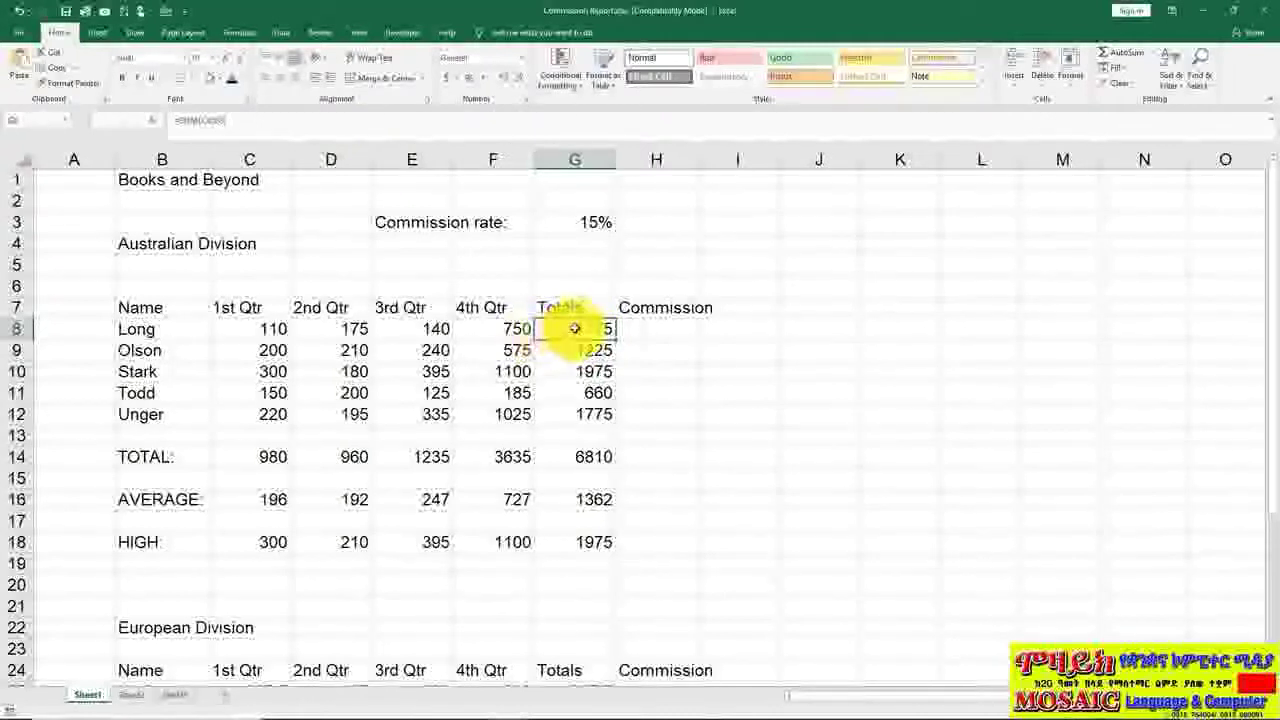
{"action": "double_click", "coordinate": [575, 329]}
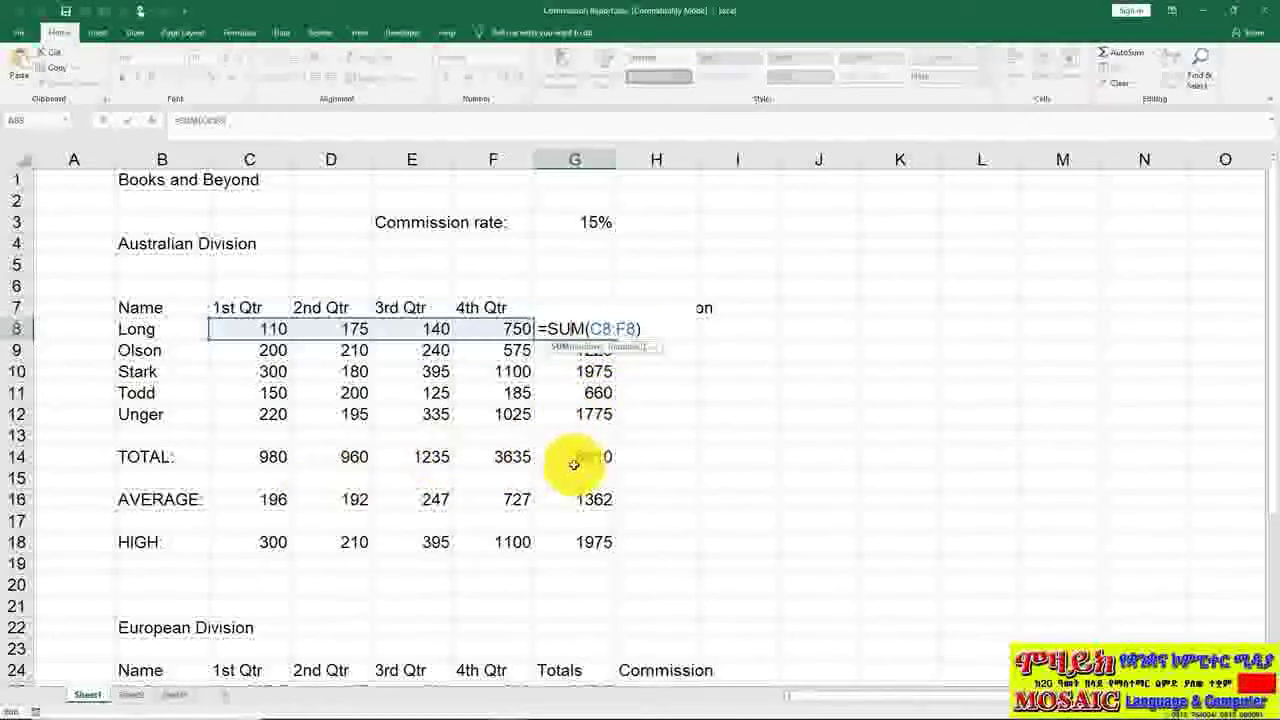
{"action": "key", "text": "Escape"}
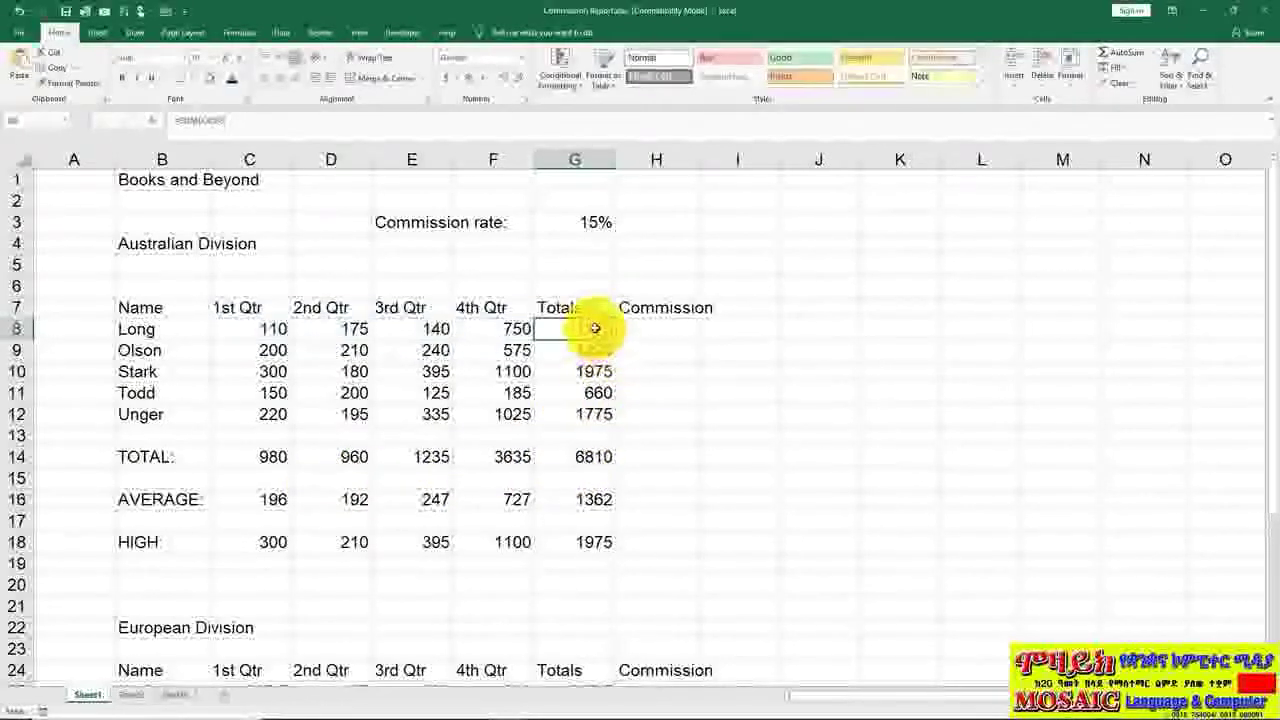
{"action": "left_click_drag", "start_coordinate": [595, 329], "coordinate": [606, 413]}
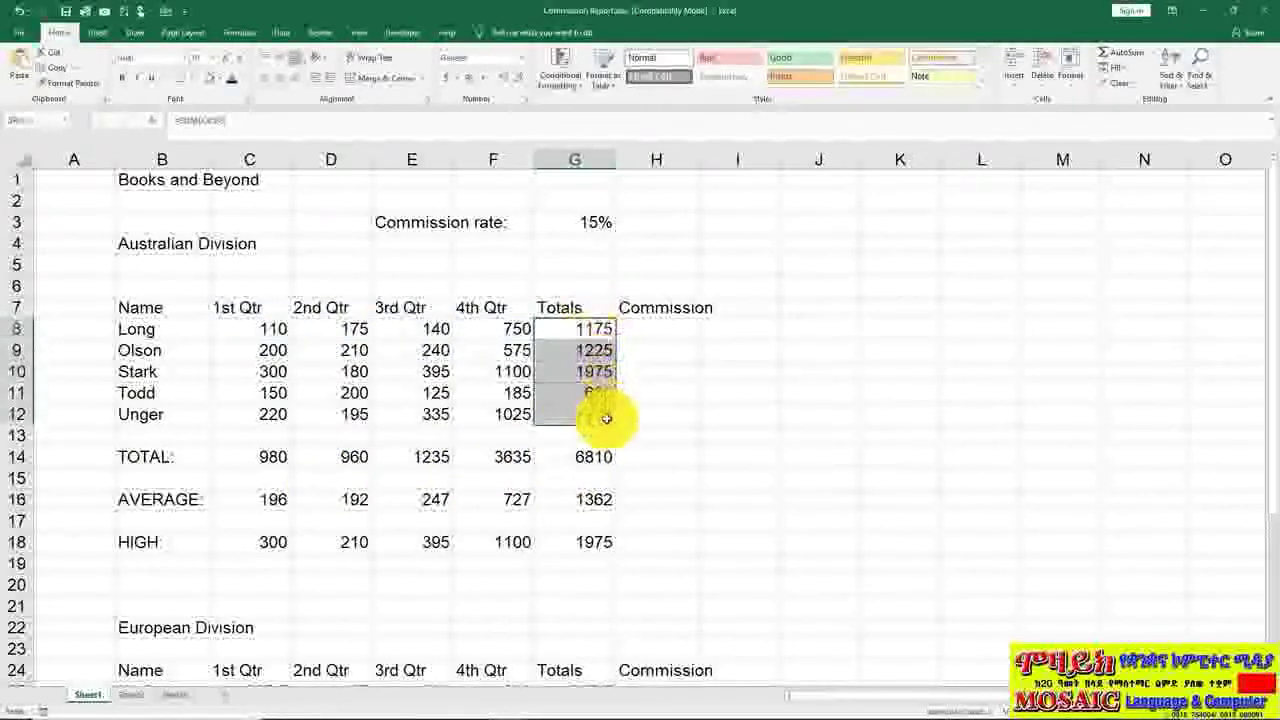
{"action": "left_click", "coordinate": [585, 331]}
{"action": "key", "text": "alt+equal"}
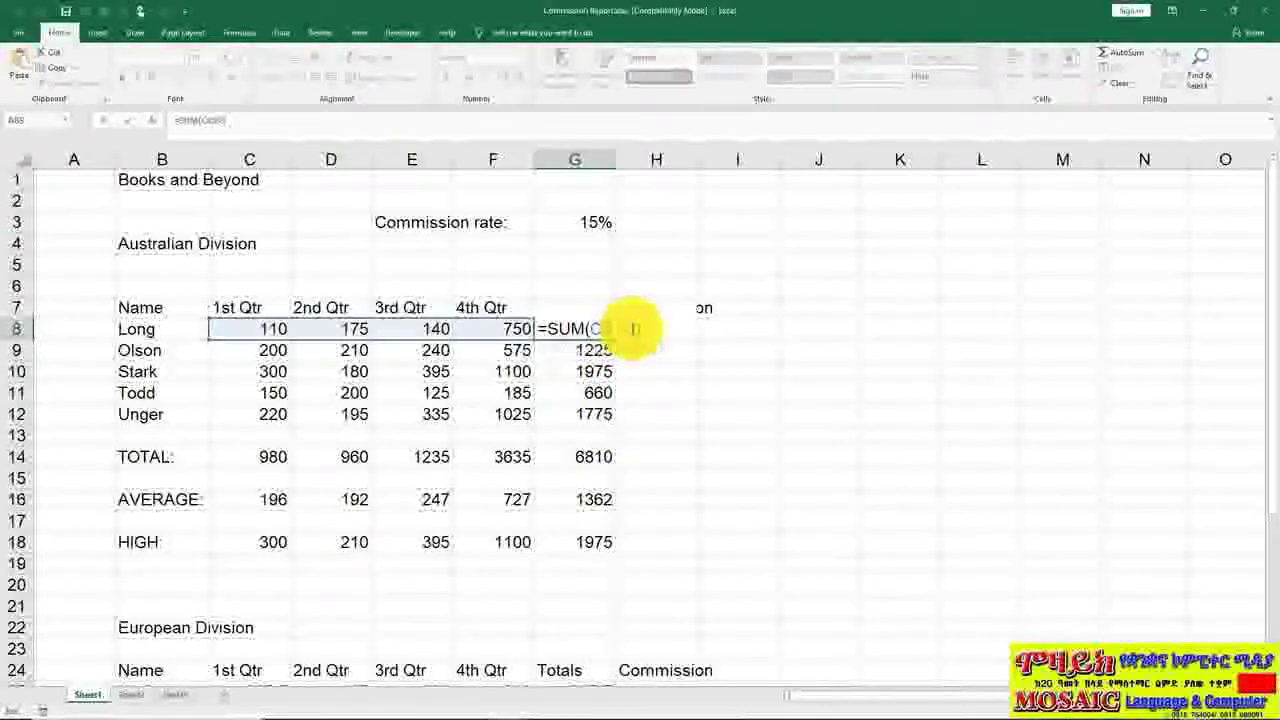
{"action": "key", "text": "Escape"}
{"action": "left_click", "coordinate": [276, 457]}
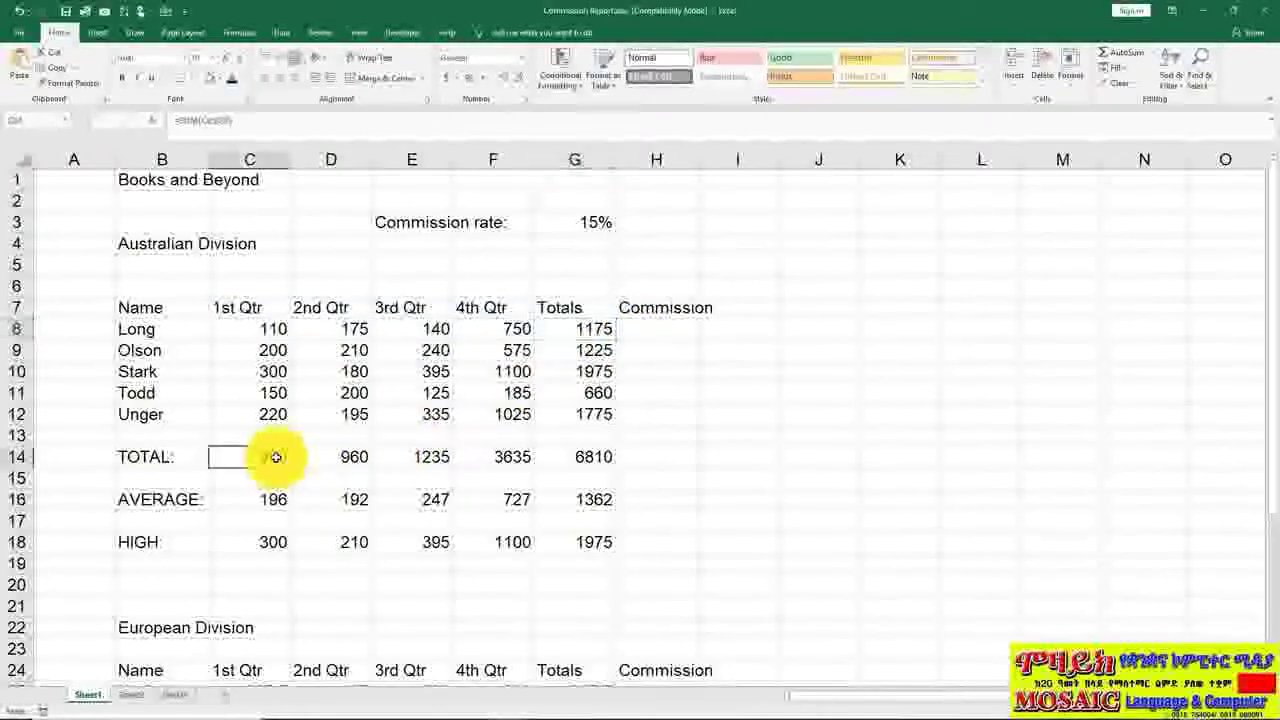
{"action": "key", "text": "alt+equal"}
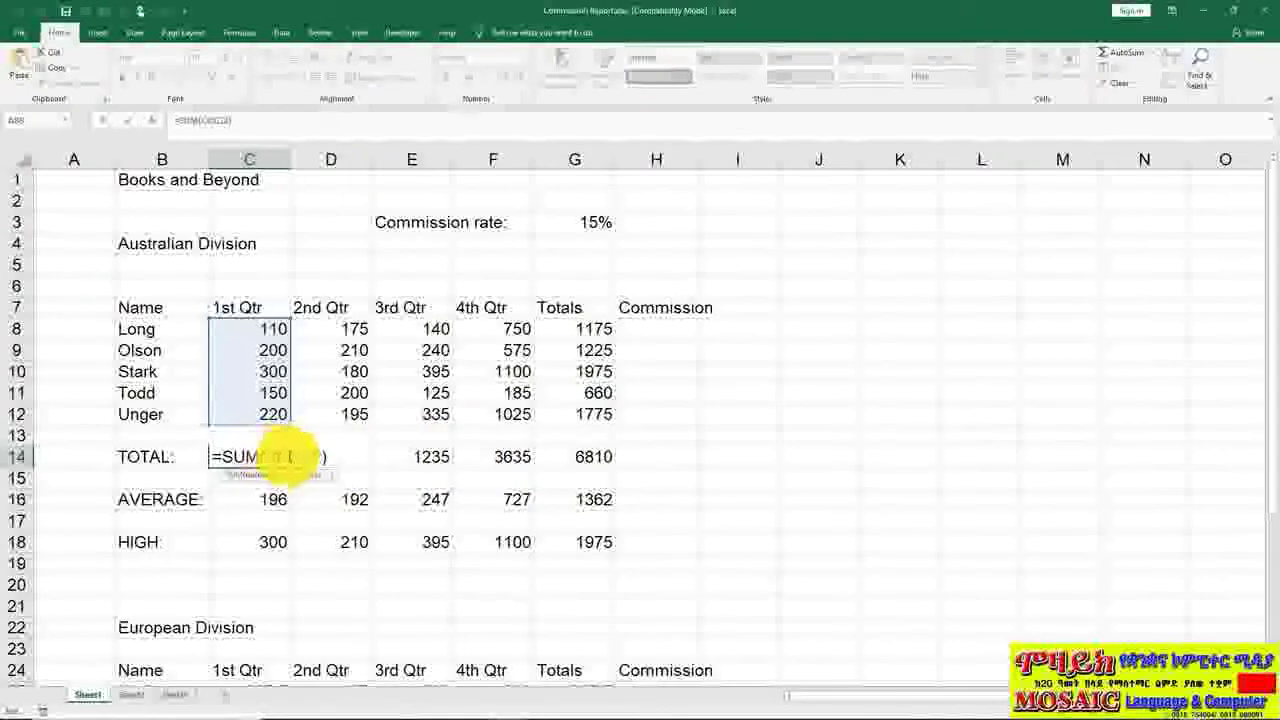
{"action": "key", "text": "ctrl+Return"}
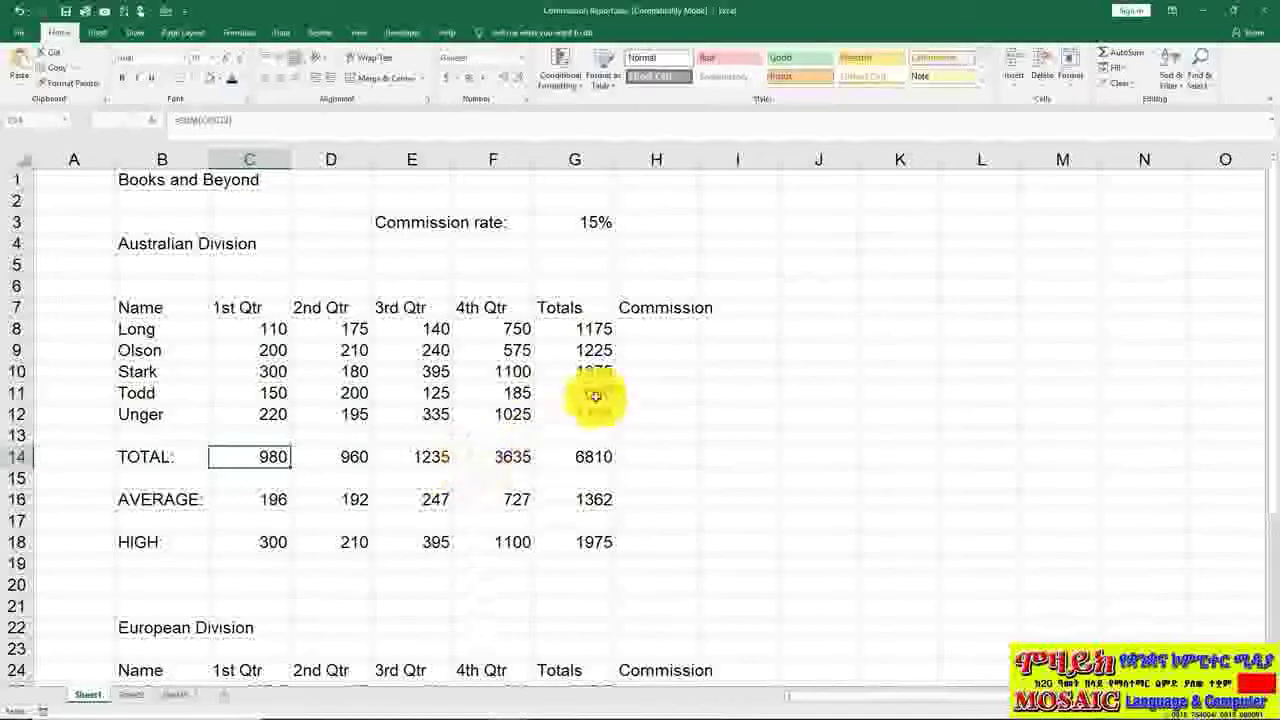
- Enter the formula =G8*G3 in H8 to calculate the first salesperson's commission from the total and the commission rate
{"action": "left_click", "coordinate": [652, 330]}
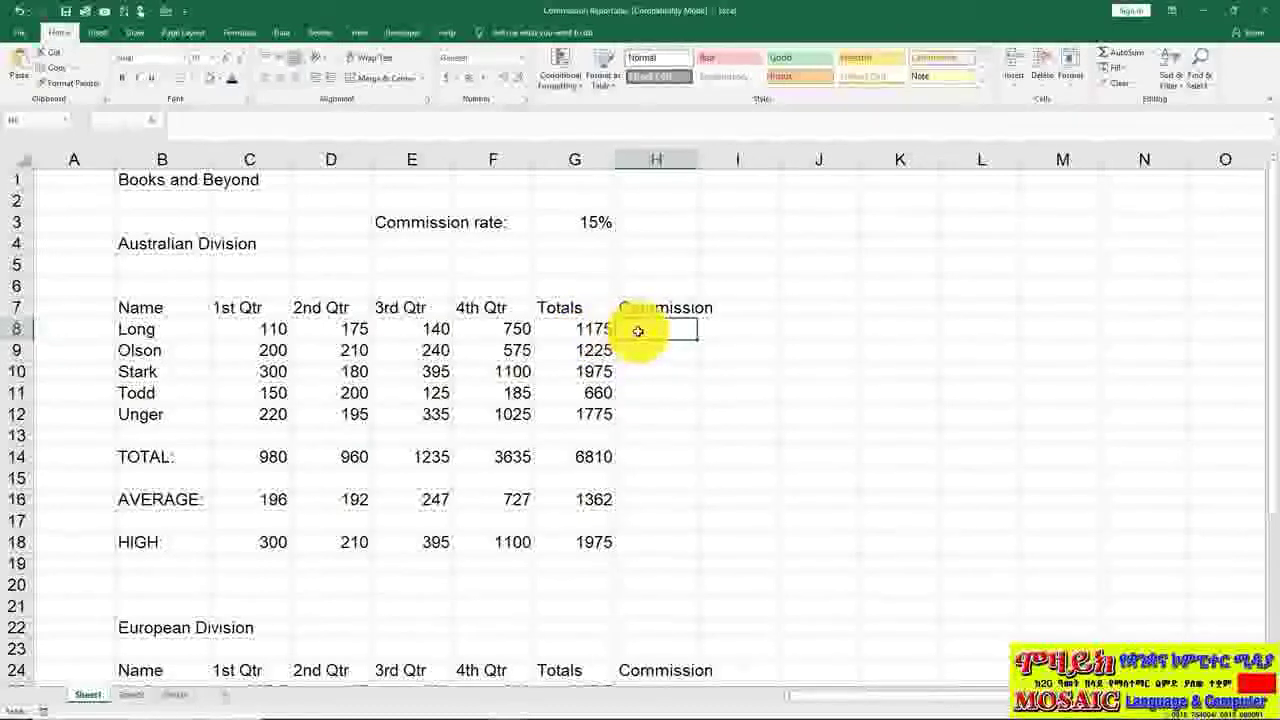
{"action": "type", "text": "="}
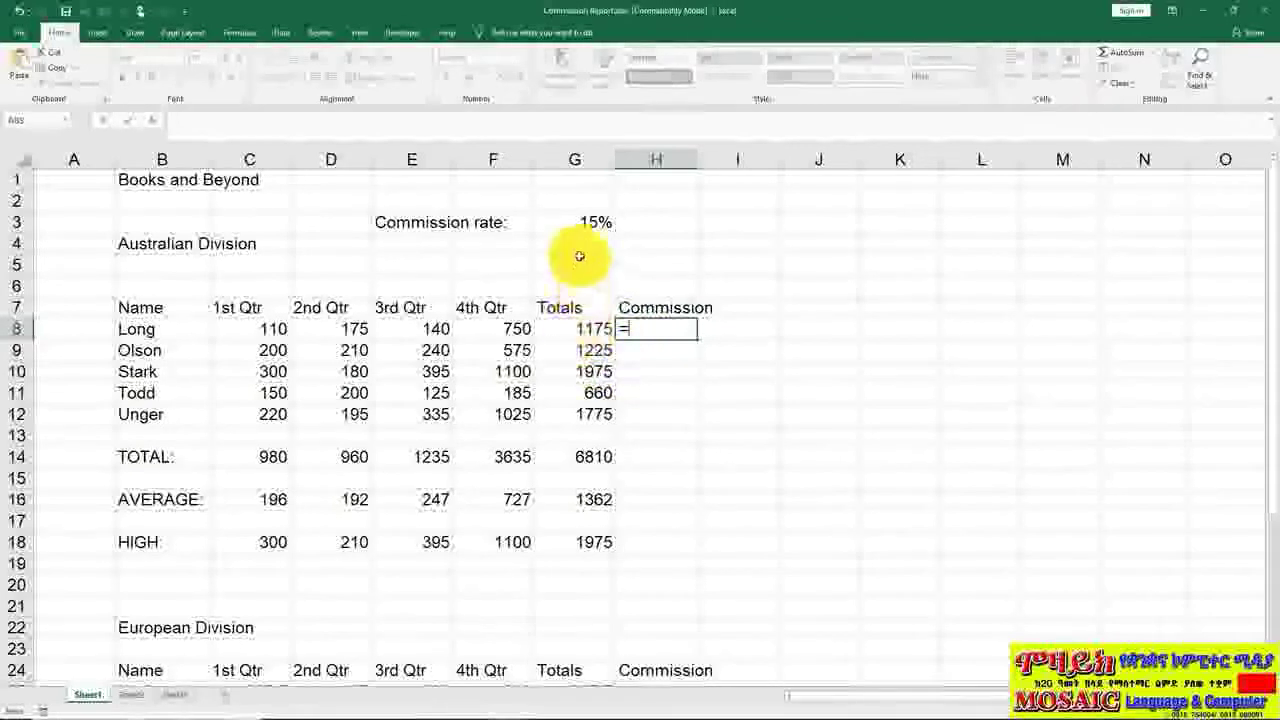
{"action": "left_click", "coordinate": [580, 329]}
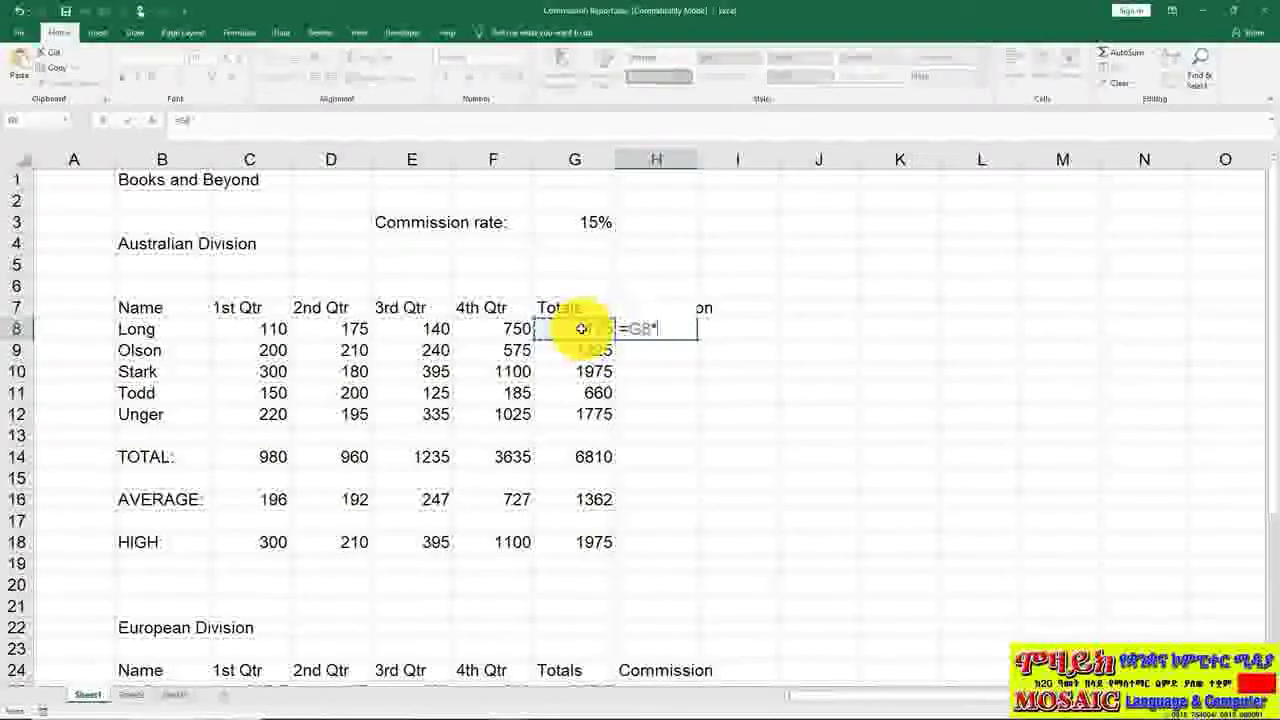
{"action": "type", "text": "*"}
{"action": "left_click", "coordinate": [561, 222]}
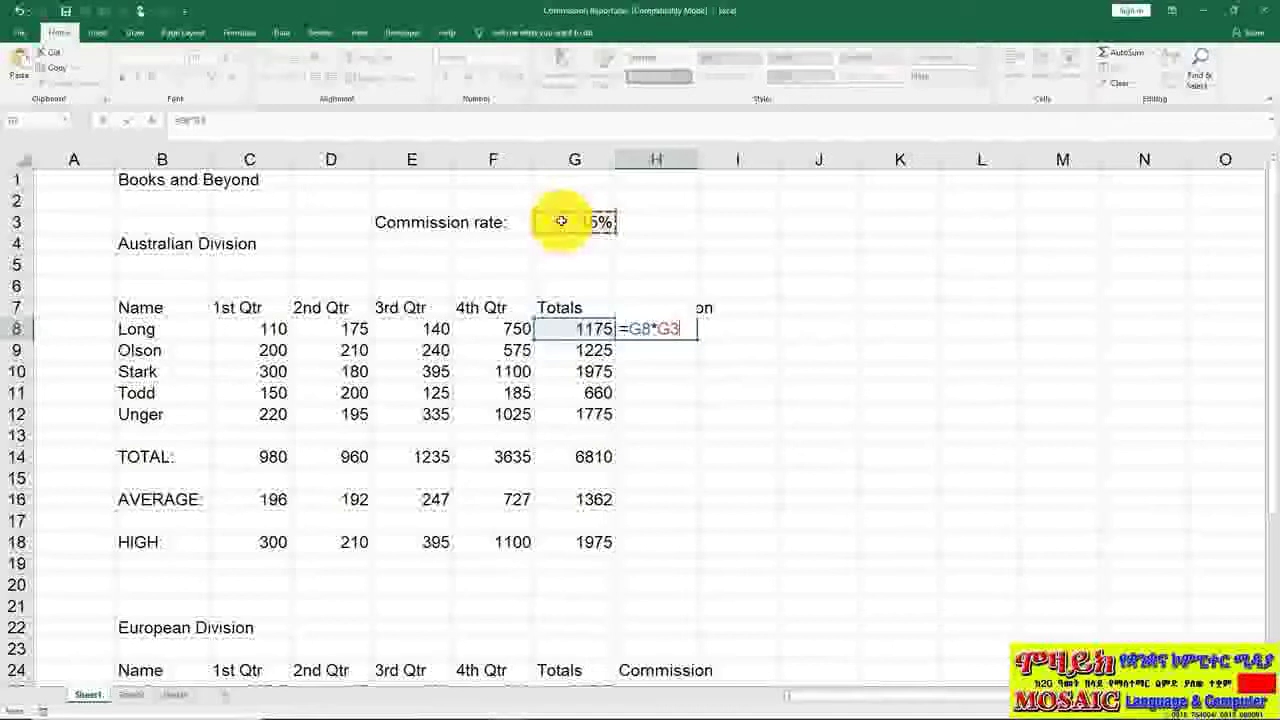
{"action": "key", "text": "Return"}
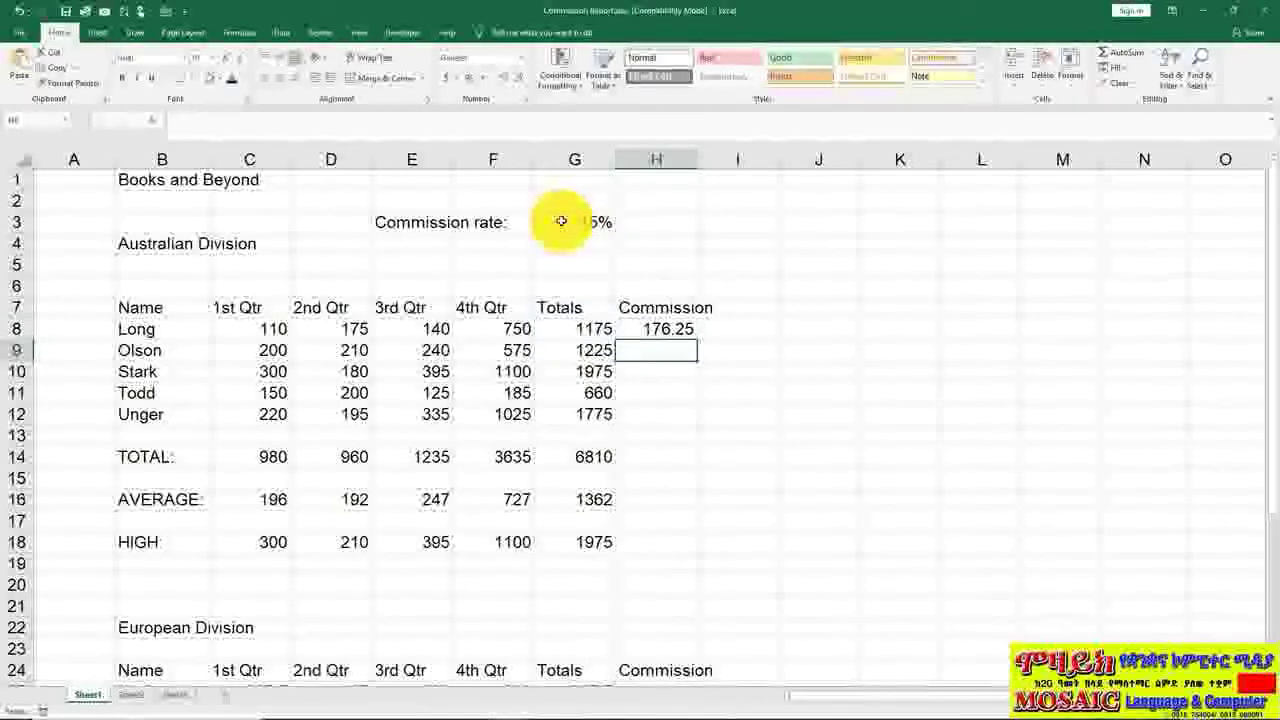
- Fill the relative commission formula =G8*G3 from H8 down through H12
{"action": "double_click", "coordinate": [637, 330]}
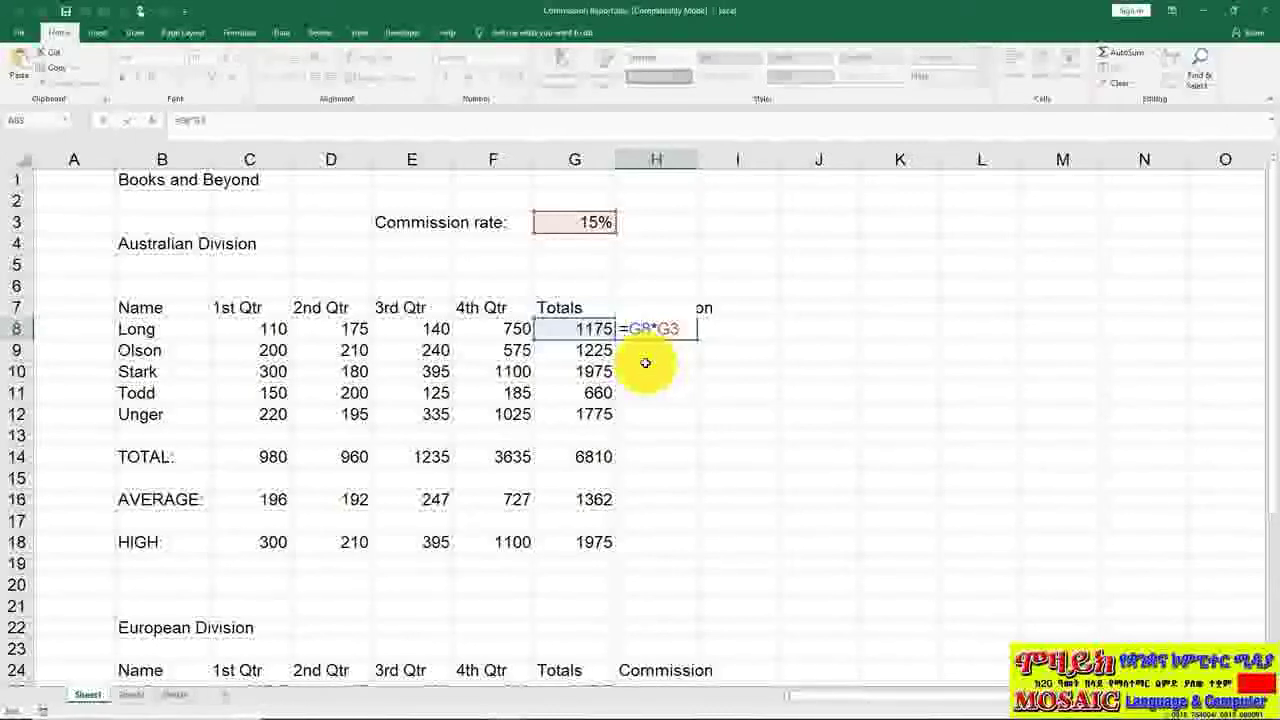
{"action": "key", "text": "ctrl+Return"}
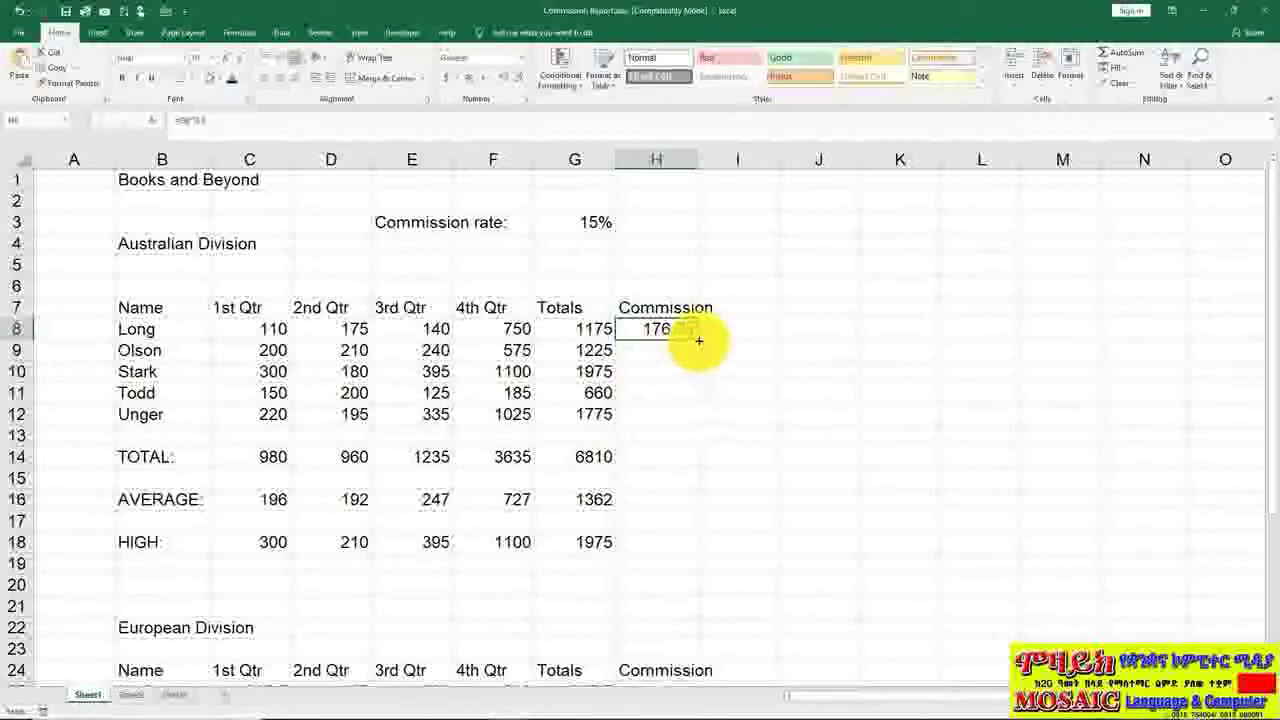
{"action": "left_click_drag", "start_coordinate": [698, 340], "coordinate": [698, 421]}
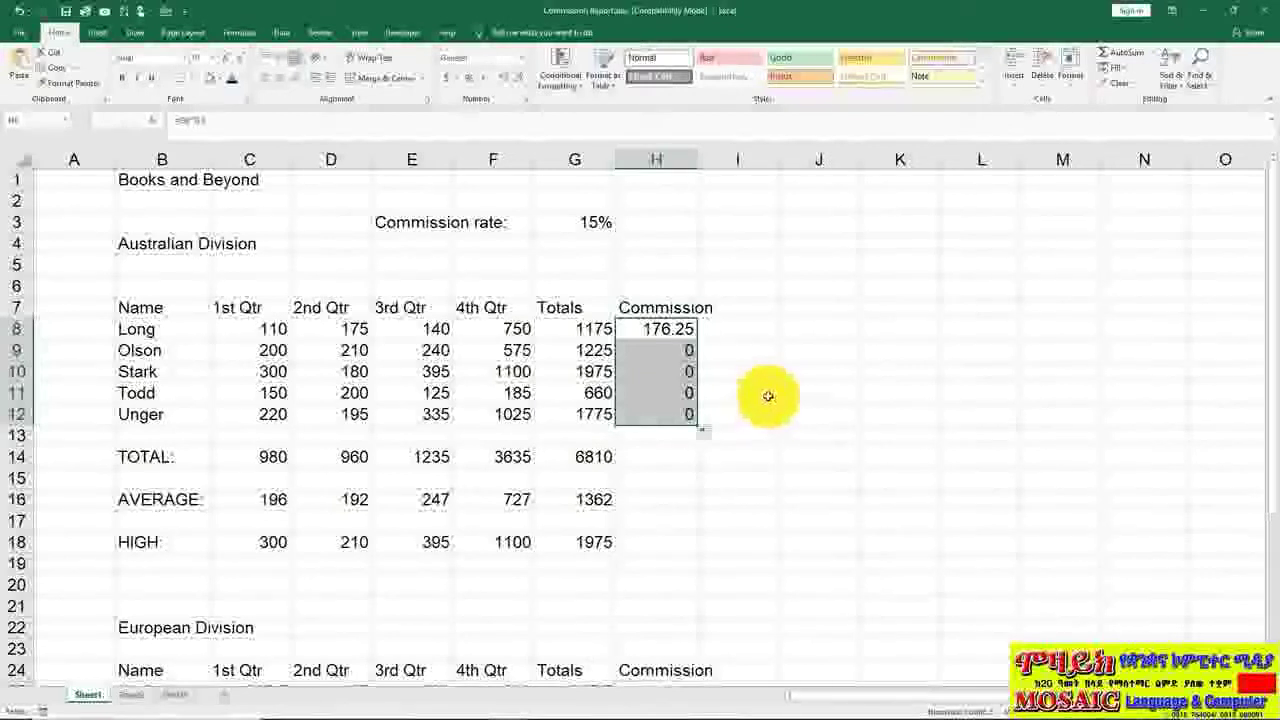
- Inspect the copied commission formulas in H9 and H10 against the totals in G8:G11 and the commission rate in G3
{"action": "left_click", "coordinate": [674, 329]}
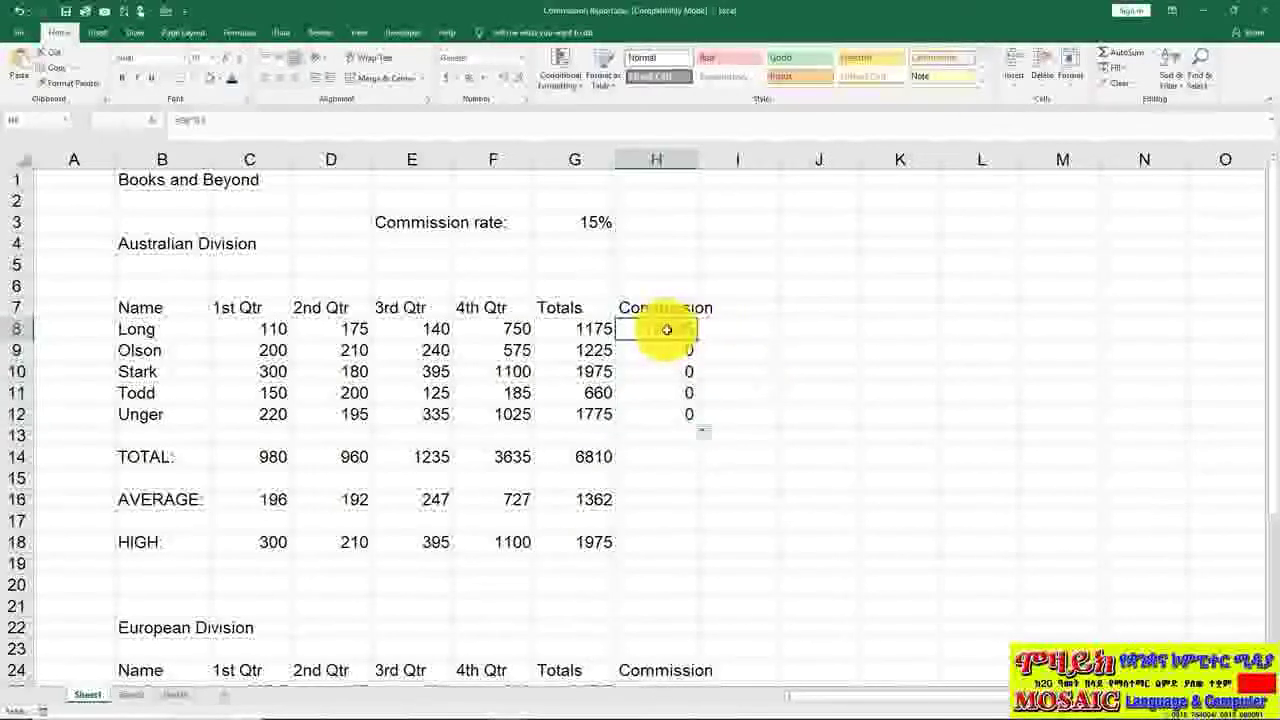
{"action": "double_click", "coordinate": [690, 348]}
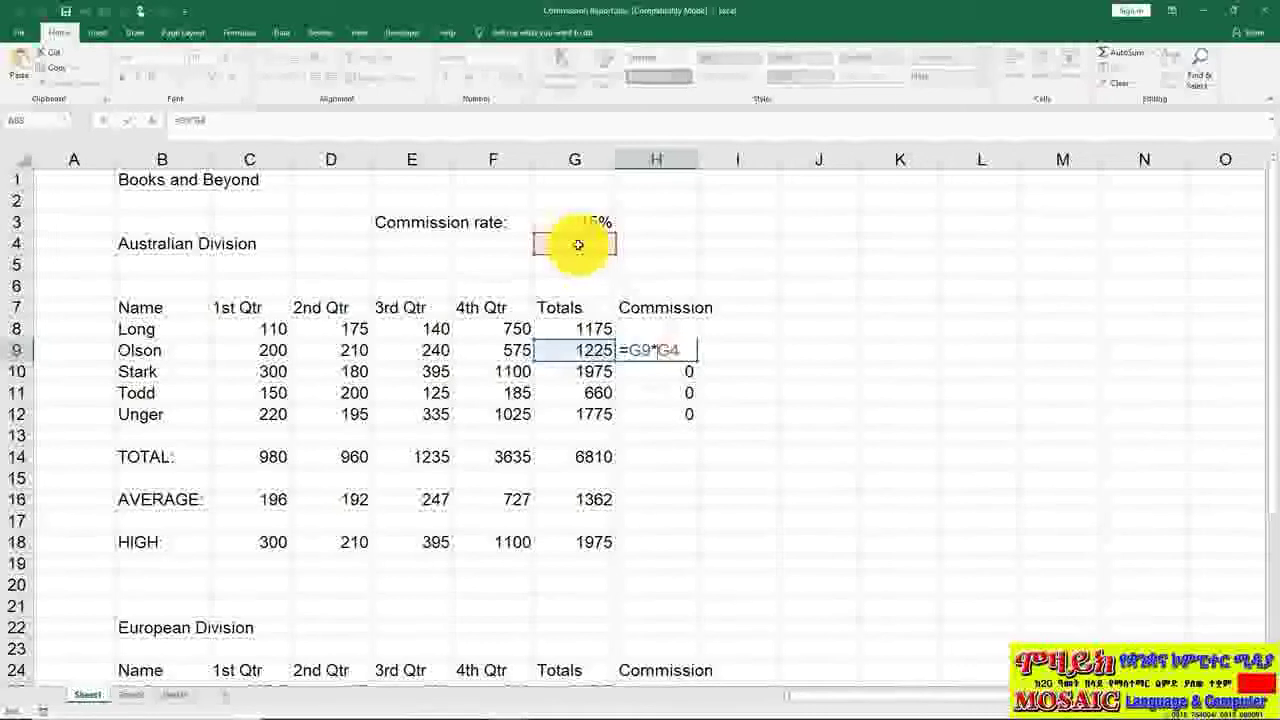
{"action": "key", "text": "Return"}
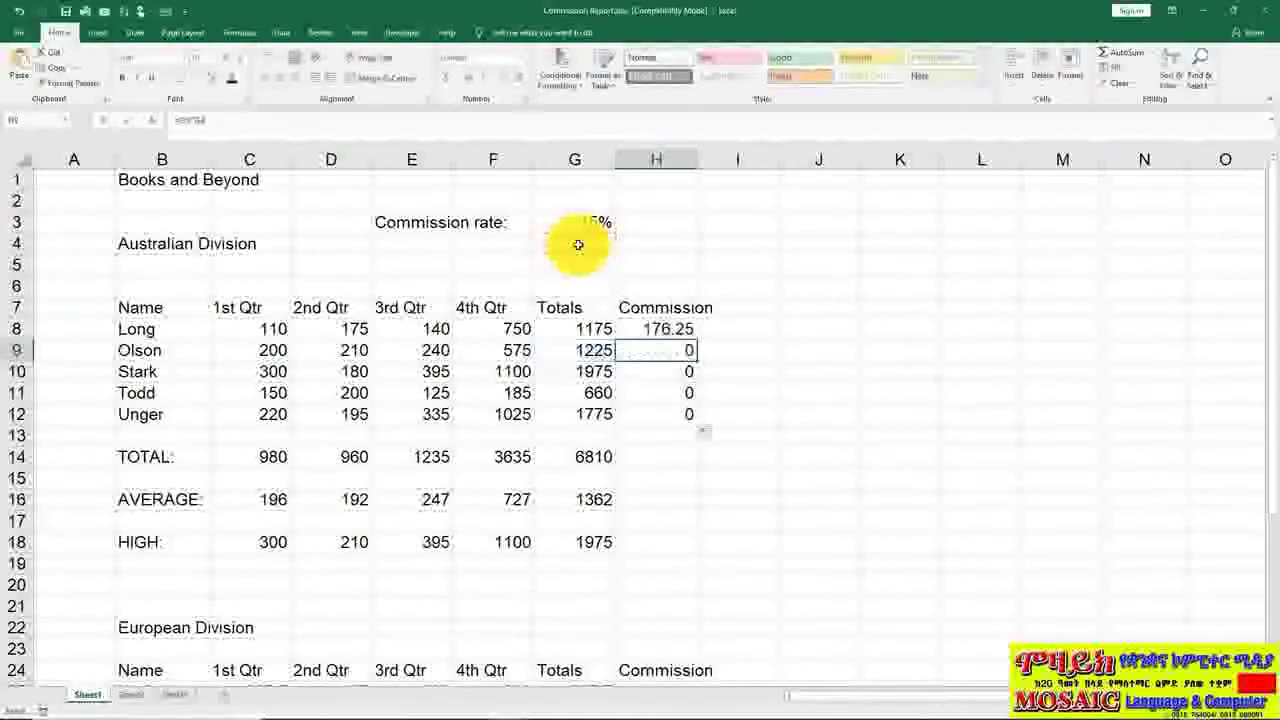
{"action": "double_click", "coordinate": [652, 372]}
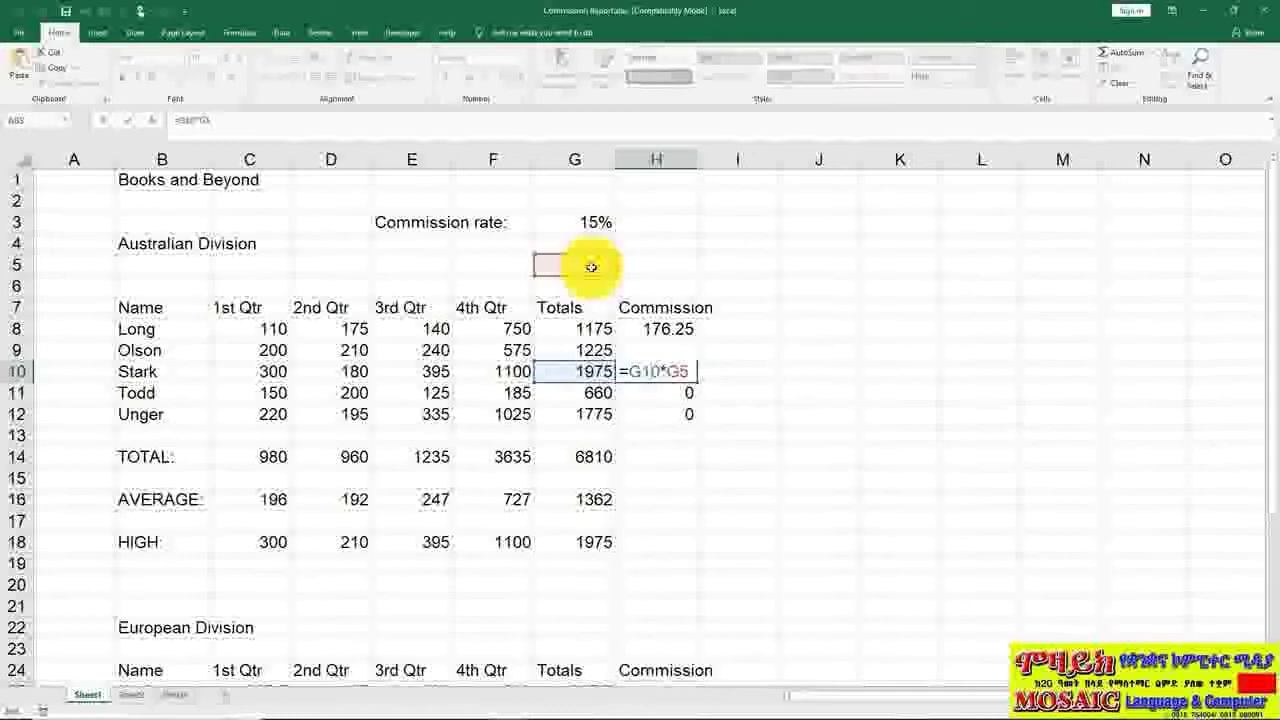
{"action": "key", "text": "ctrl+Return"}
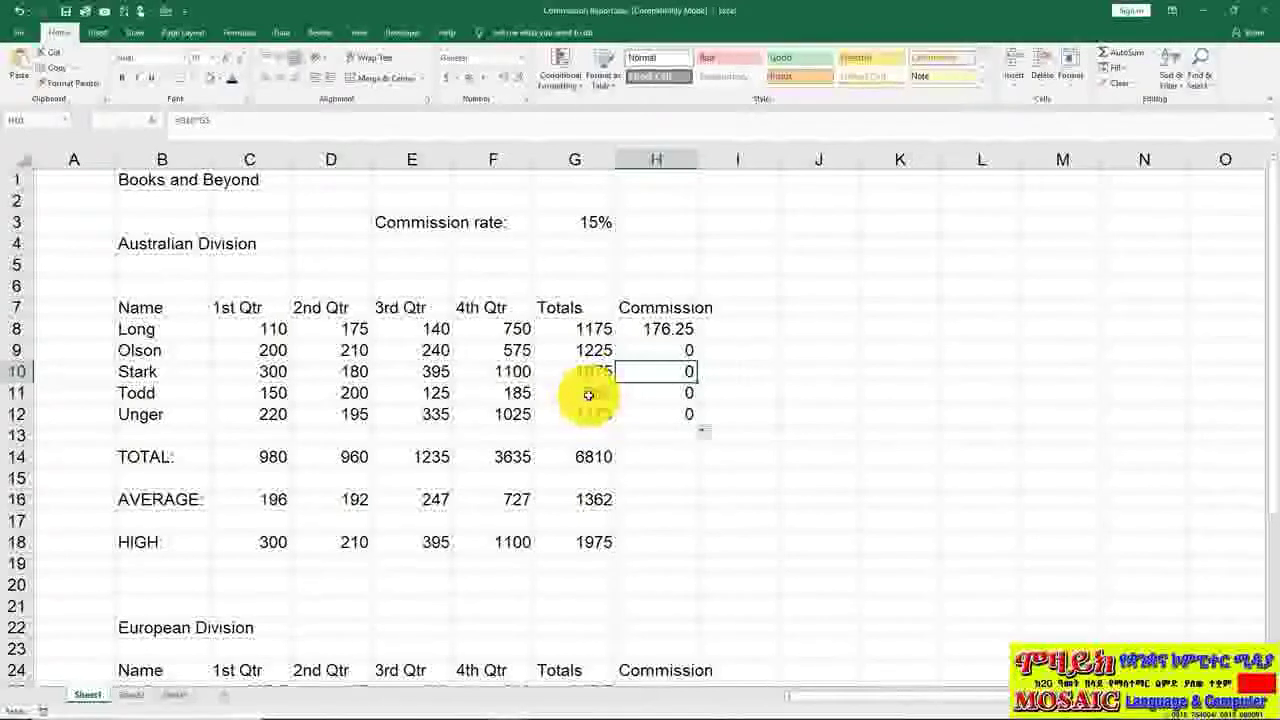
{"action": "left_click", "coordinate": [595, 330]}
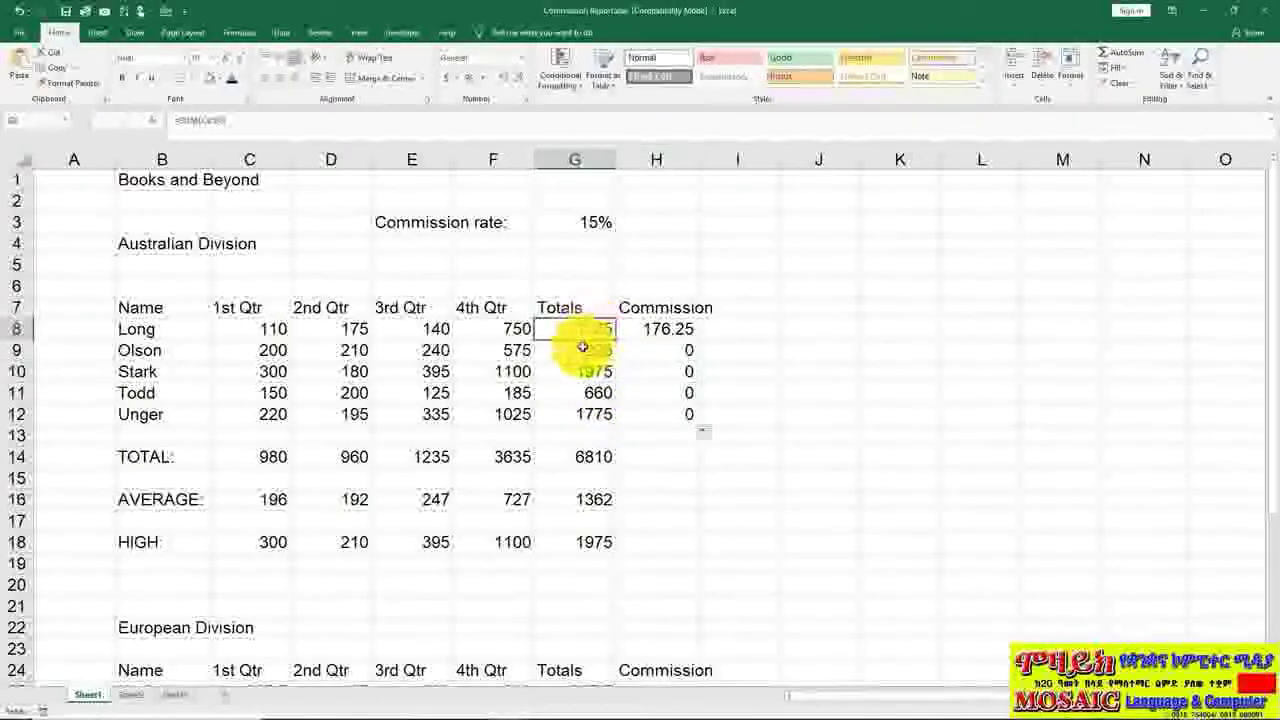
{"action": "left_click", "coordinate": [595, 350]}
{"action": "left_click", "coordinate": [595, 372]}
{"action": "left_click", "coordinate": [593, 396]}
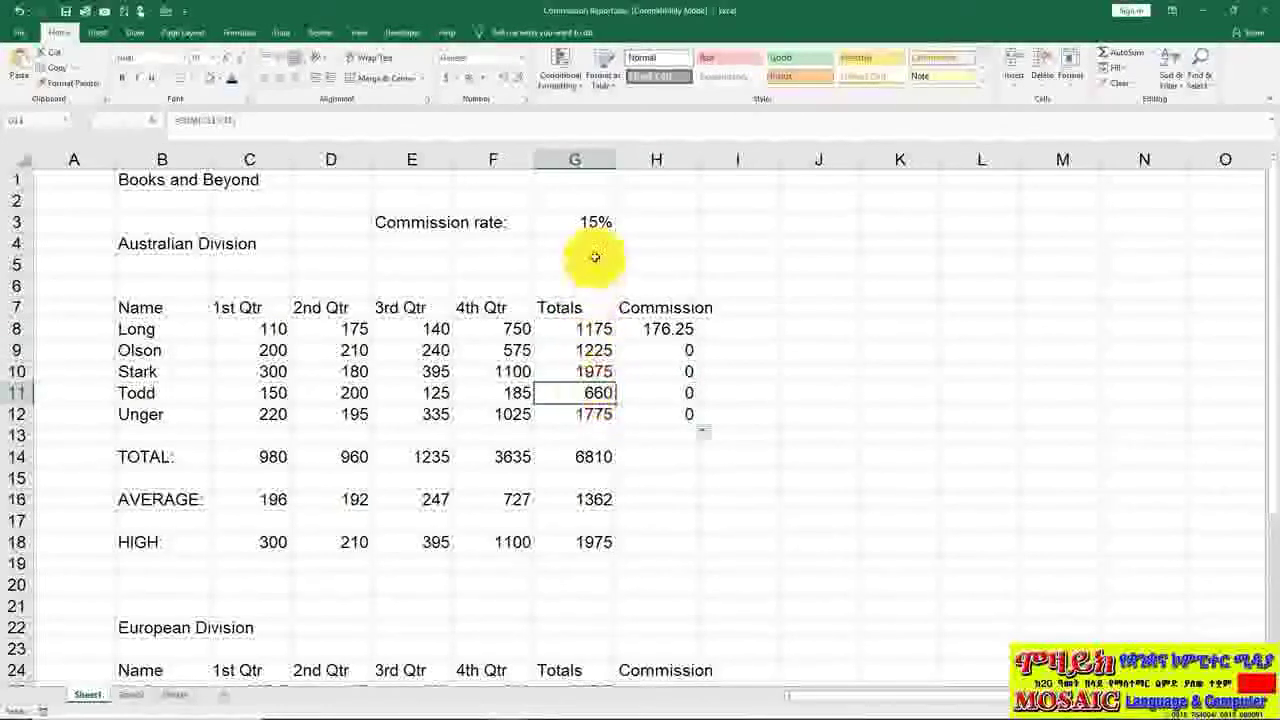
{"action": "left_click", "coordinate": [584, 224]}
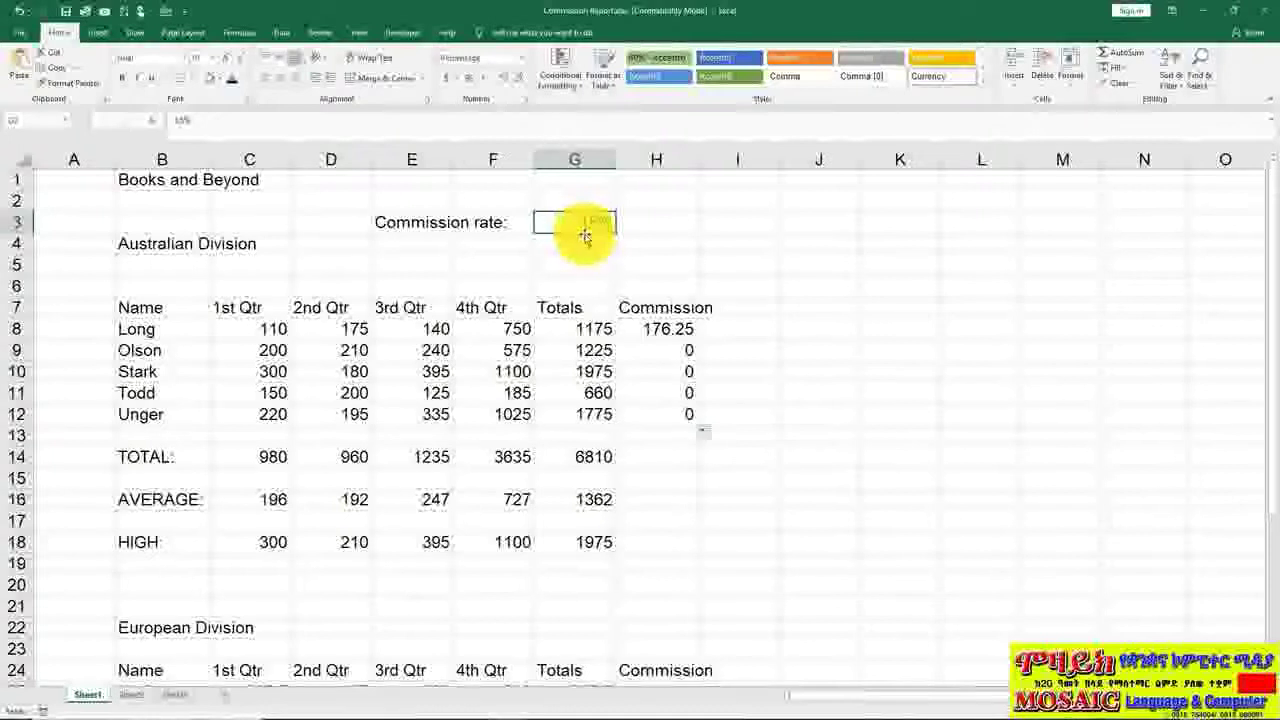
- Make the commission rate reference in H8 absolute so the formula reads =G8*$G$3
{"action": "left_click", "coordinate": [642, 332]}
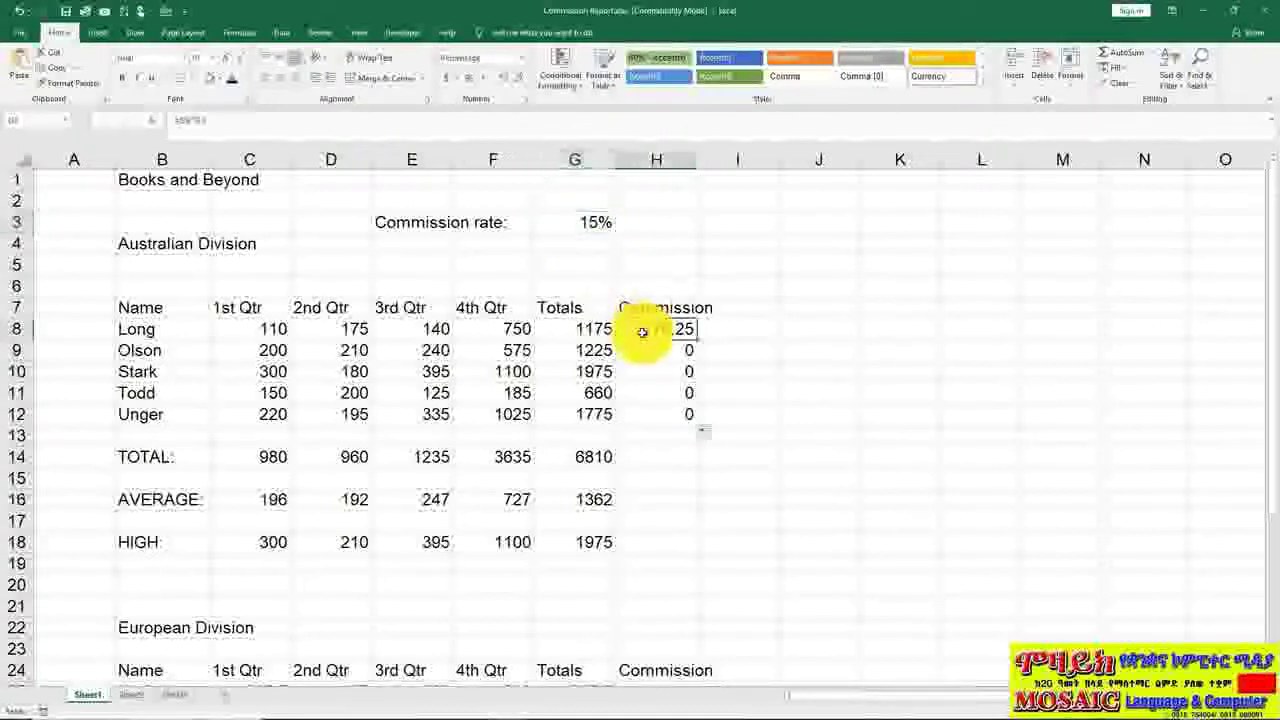
{"action": "double_click", "coordinate": [642, 332]}
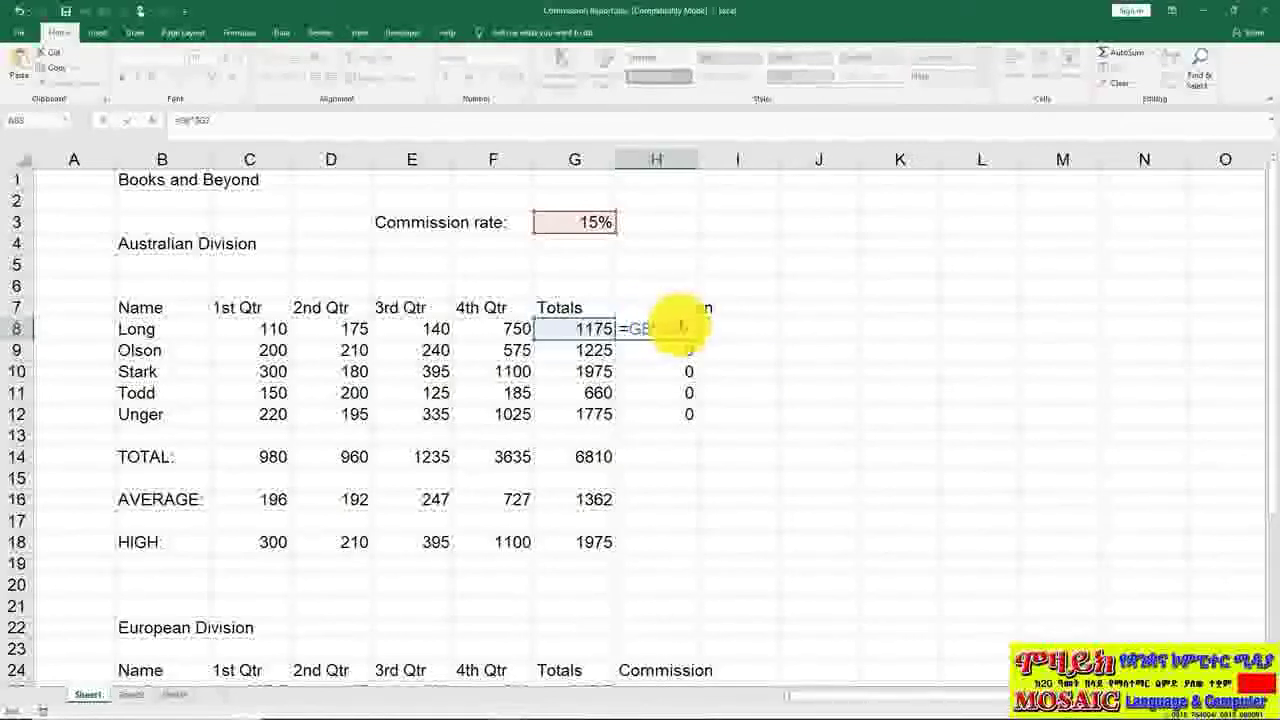
{"action": "key", "text": "F4"}
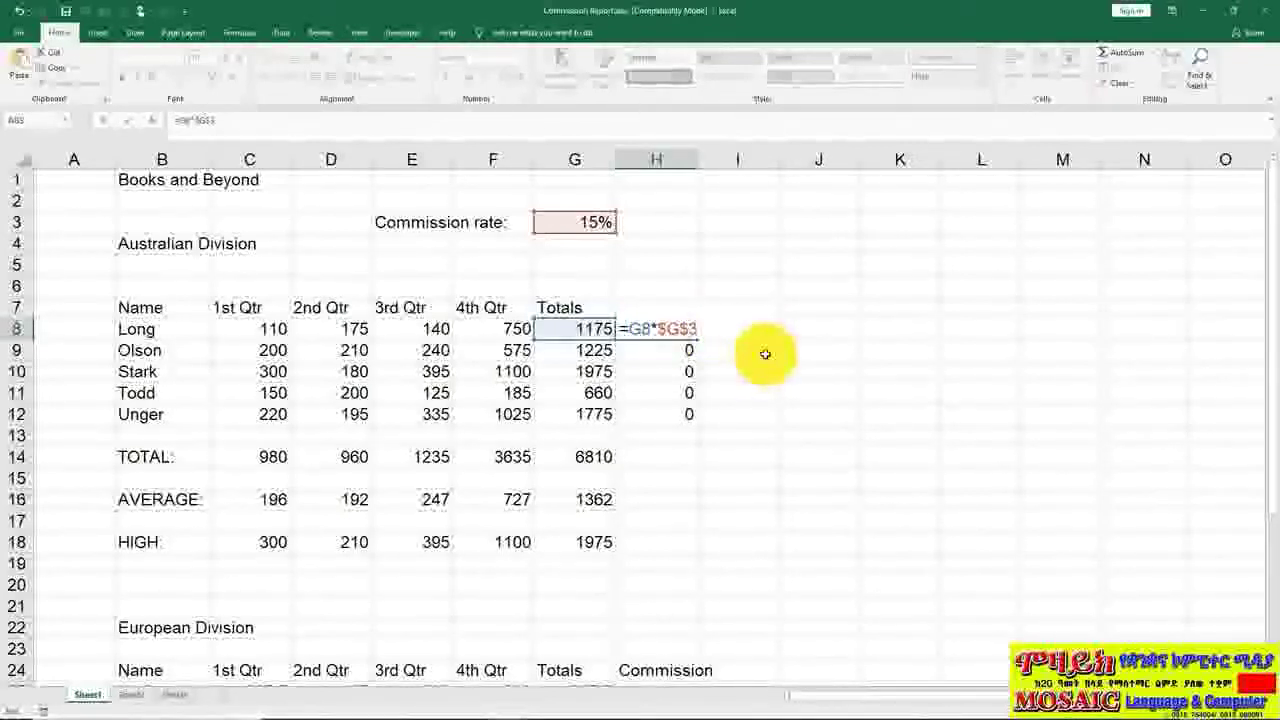
{"action": "key", "text": "Return"}
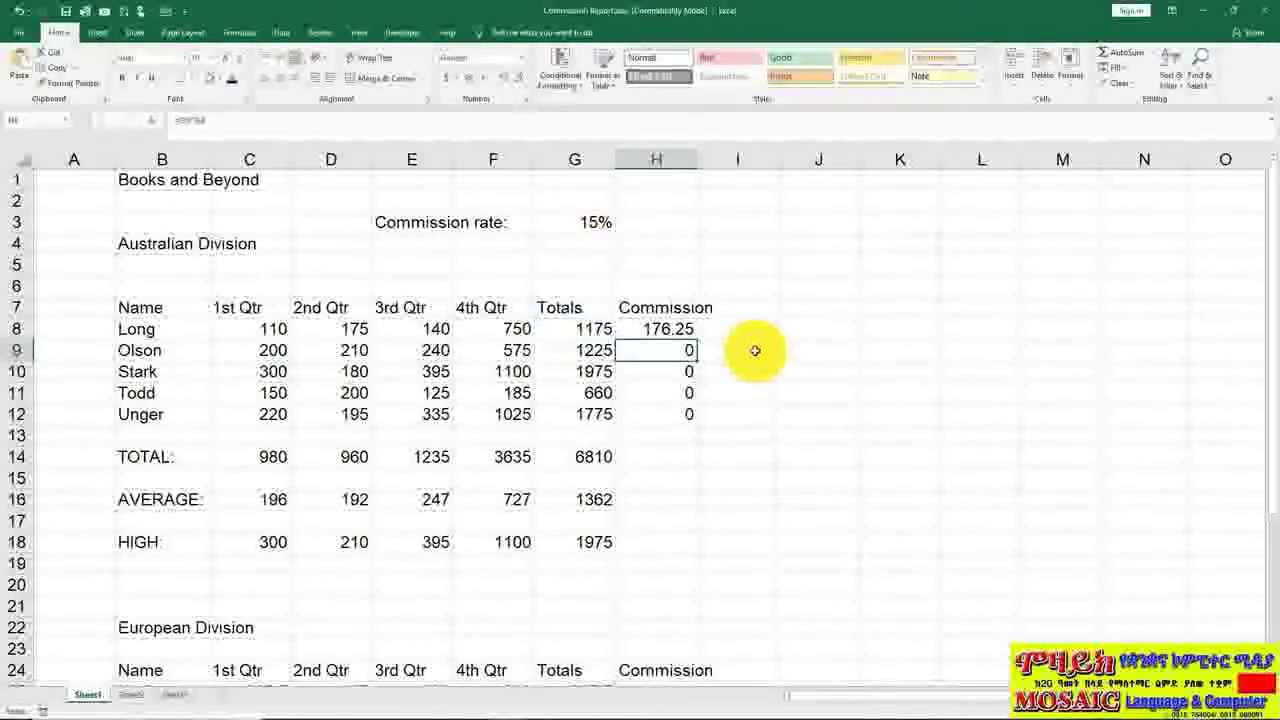
- Fill the commission formula with the absolute rate reference from H8 down through H12
{"action": "left_click", "coordinate": [677, 329]}
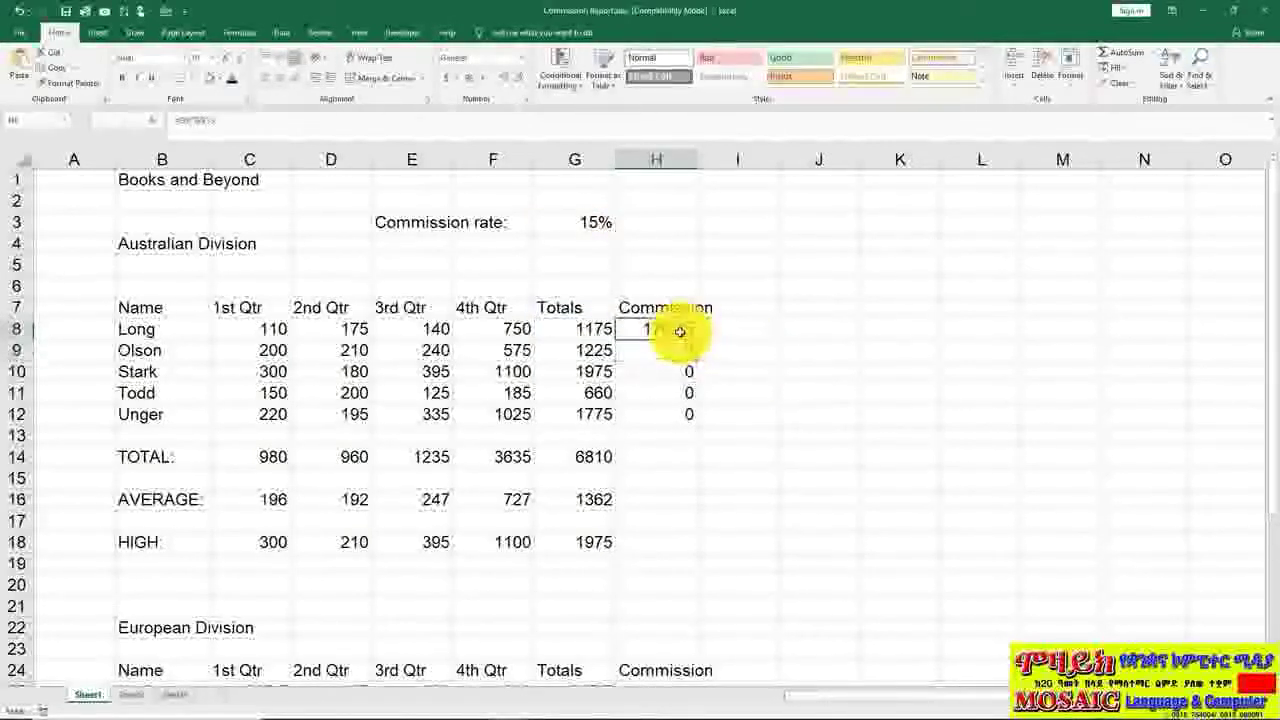
{"action": "key", "text": "F2"}
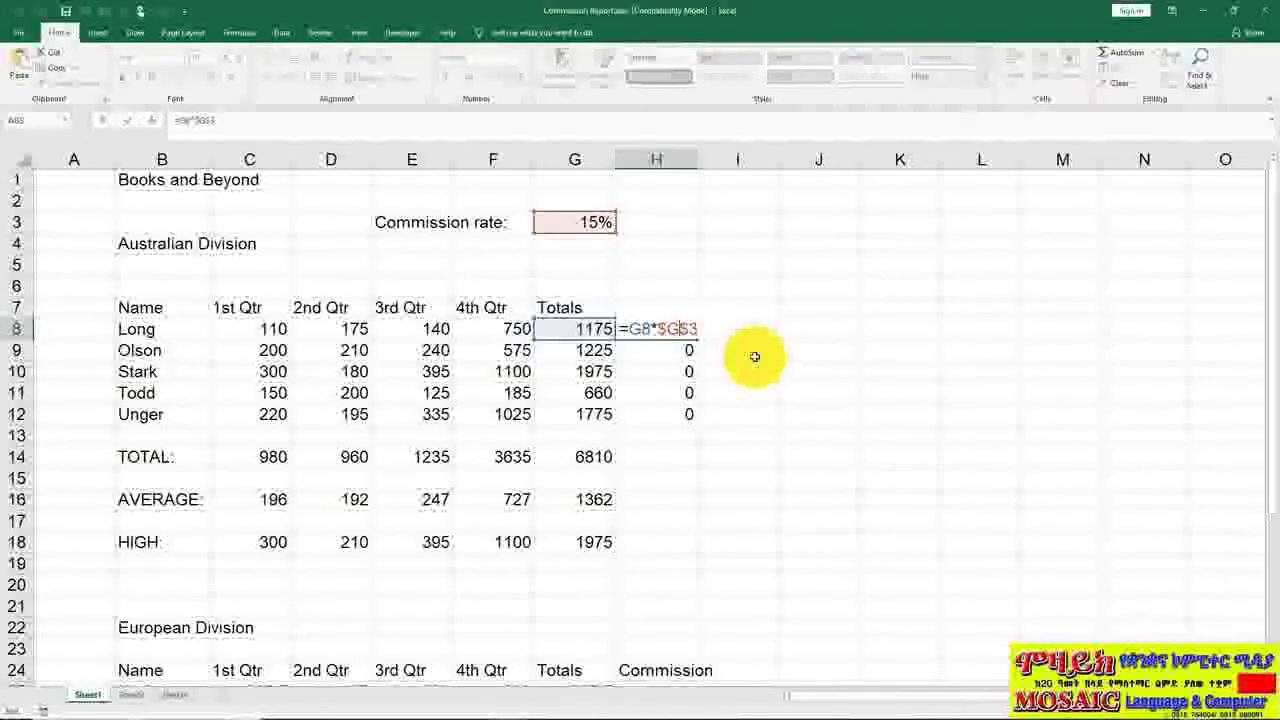
{"action": "key", "text": "ctrl+Return"}
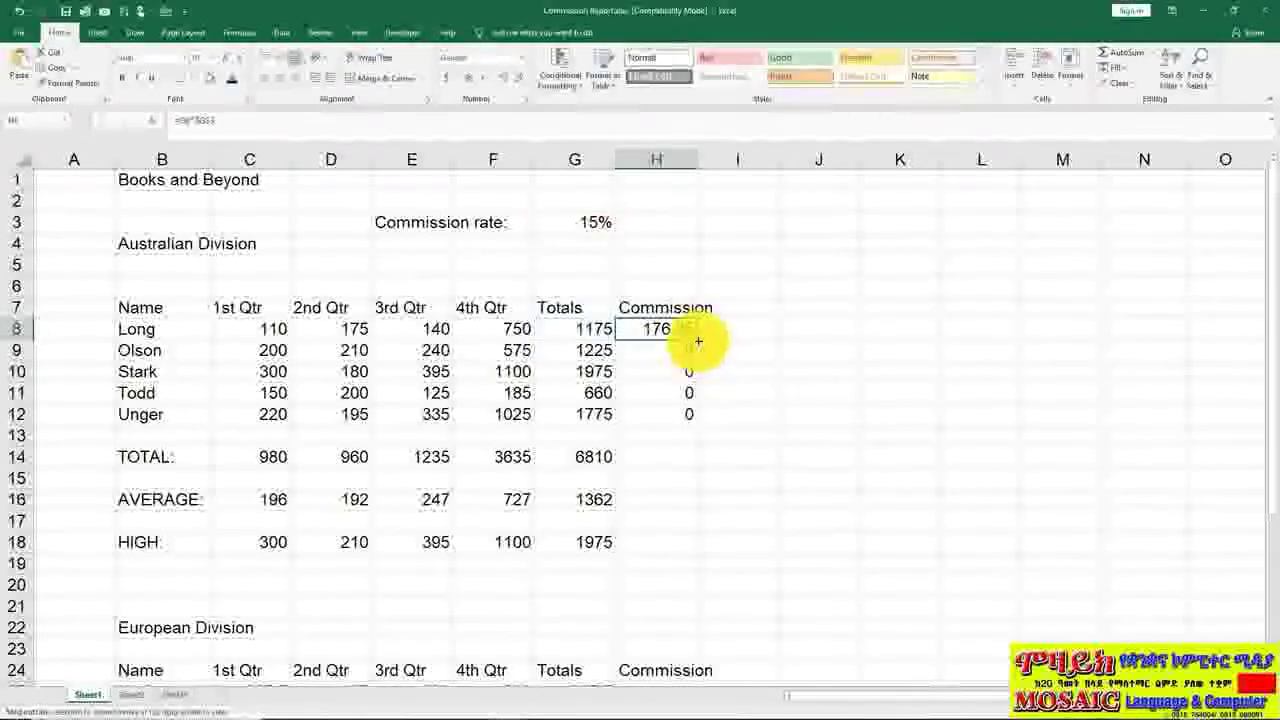
{"action": "double_click", "coordinate": [698, 340]}
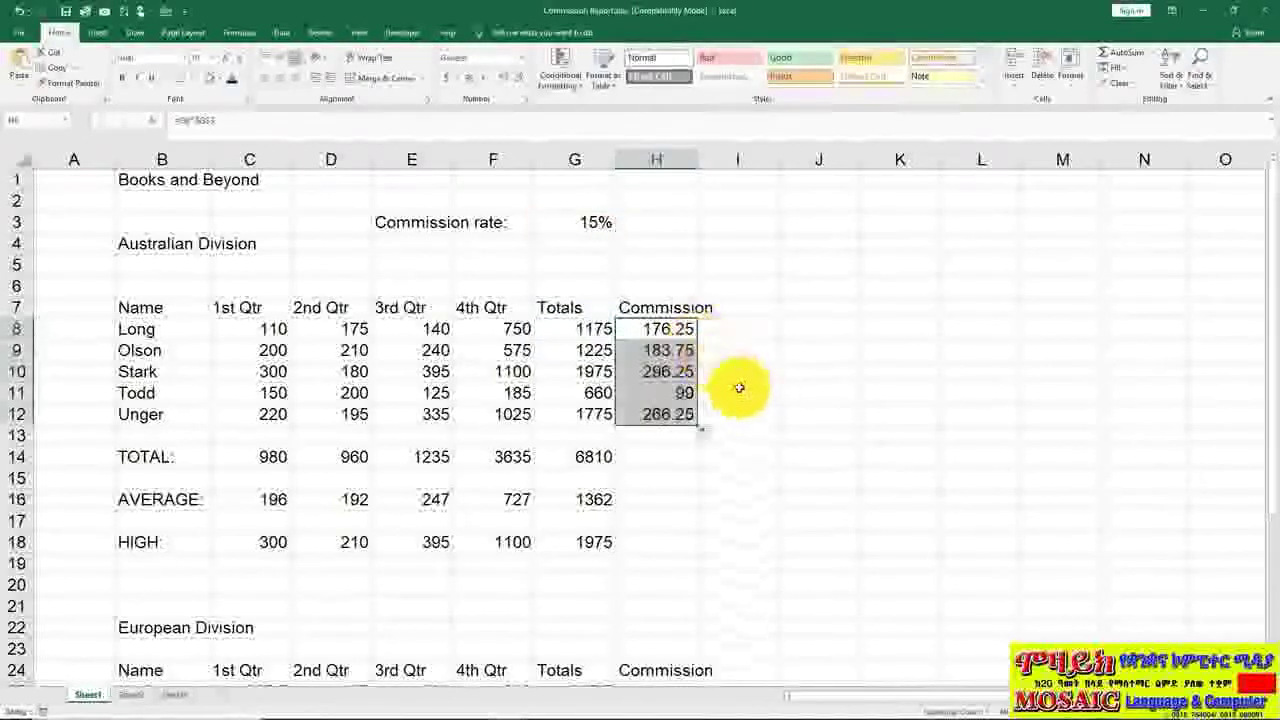
- Check the cell references in the filled commission formulas in H9 and H10
{"action": "double_click", "coordinate": [685, 349]}
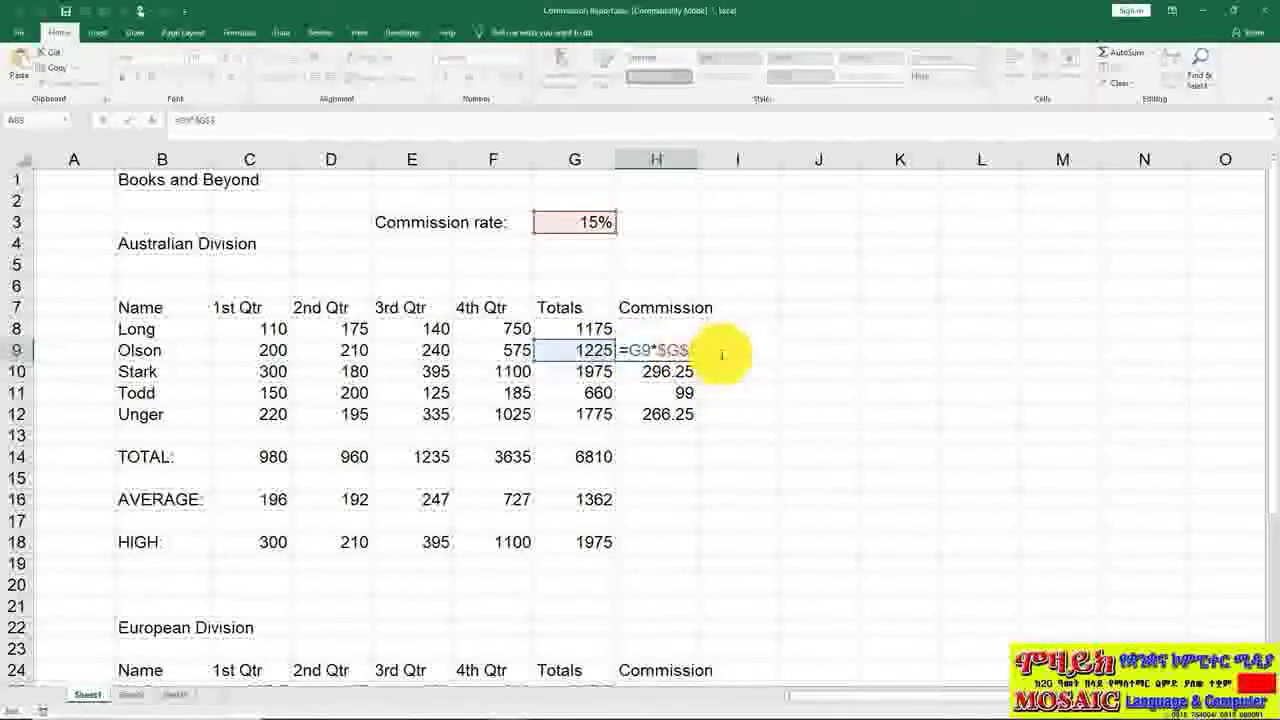
{"action": "key", "text": "Escape"}
{"action": "double_click", "coordinate": [667, 371]}
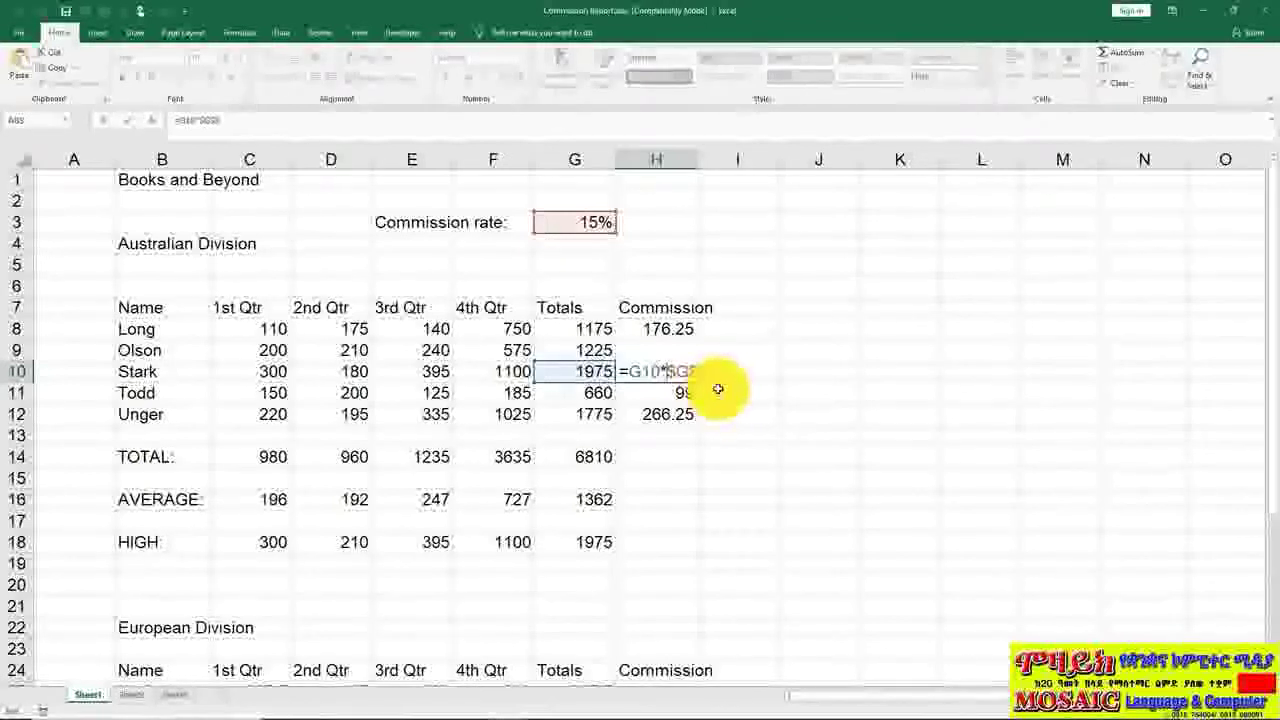
{"action": "key", "text": "Escape"}
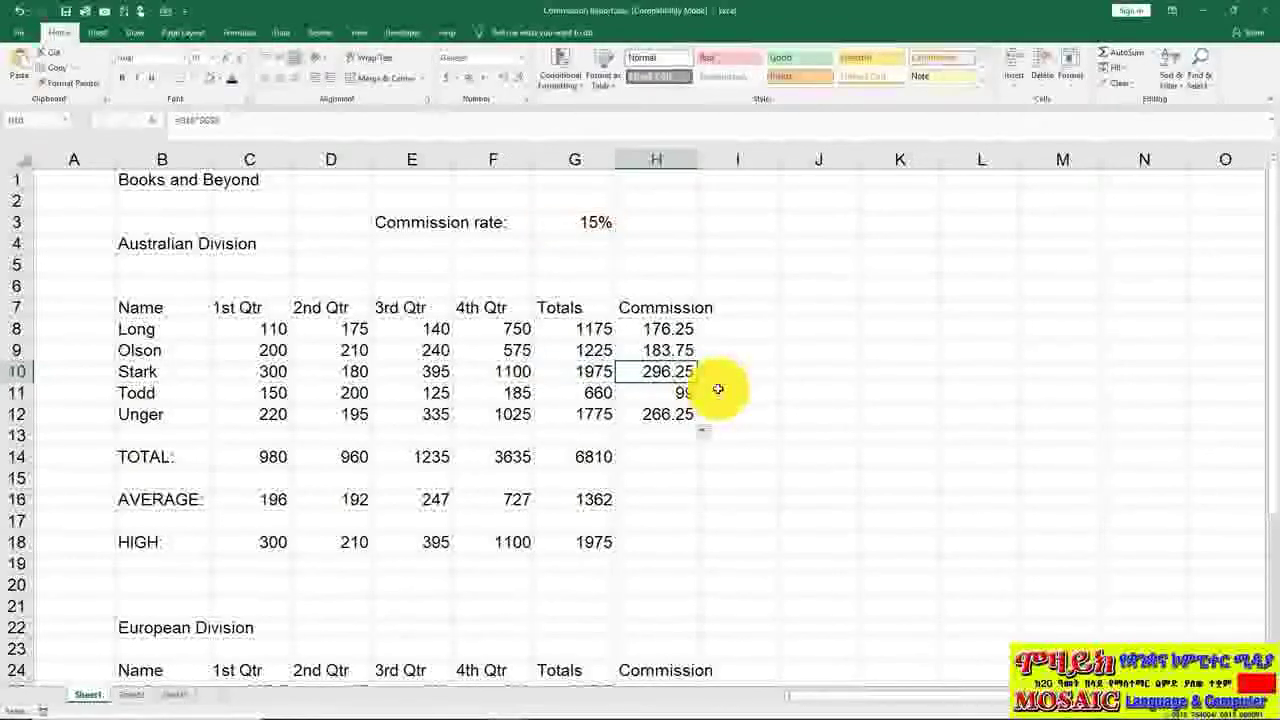
{"action": "left_click", "coordinate": [660, 330]}
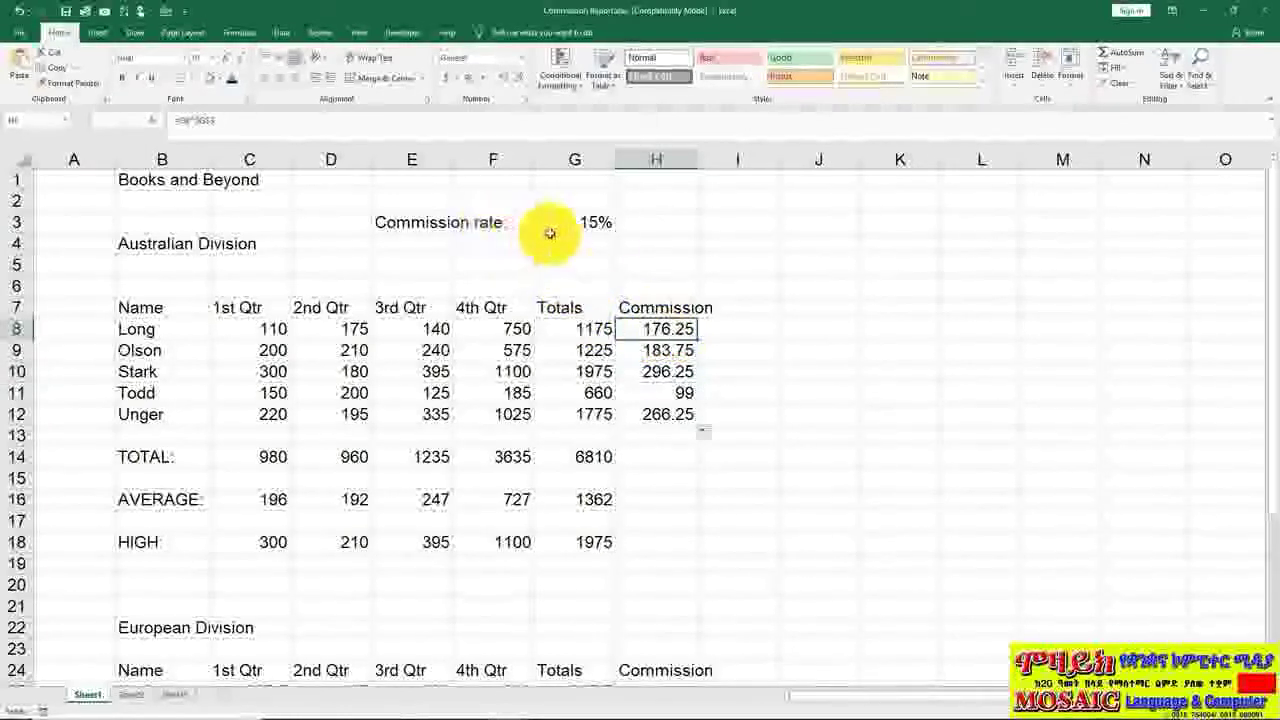